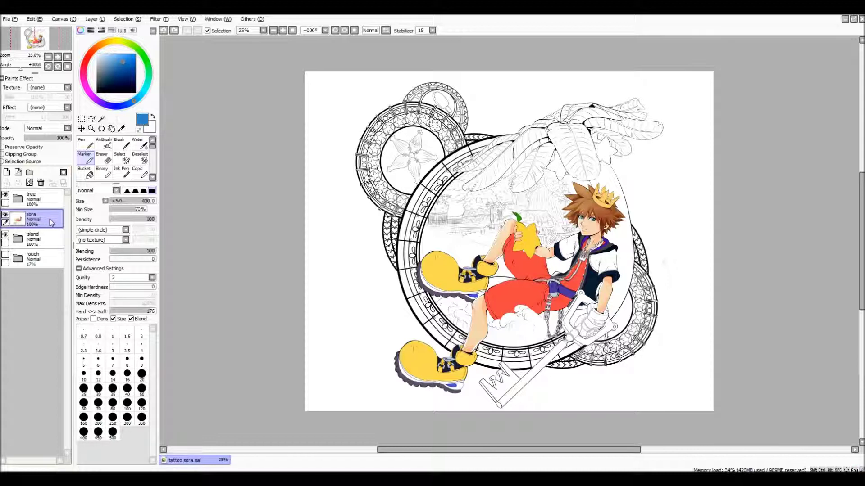
Add a new layer named shadow directly above the sora layer and clip it to that layer.
{"action": "left_click", "coordinate": [7, 172]}
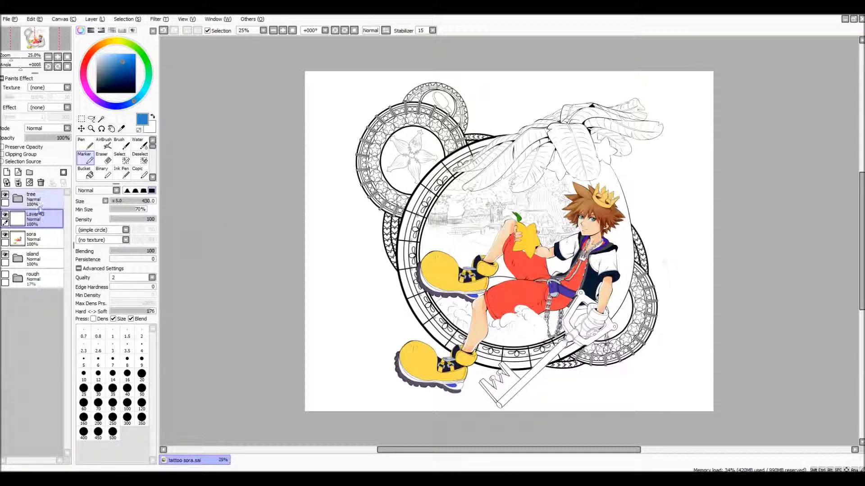
{"action": "double_click", "coordinate": [42, 215]}
{"action": "key", "text": "BackSpace"}
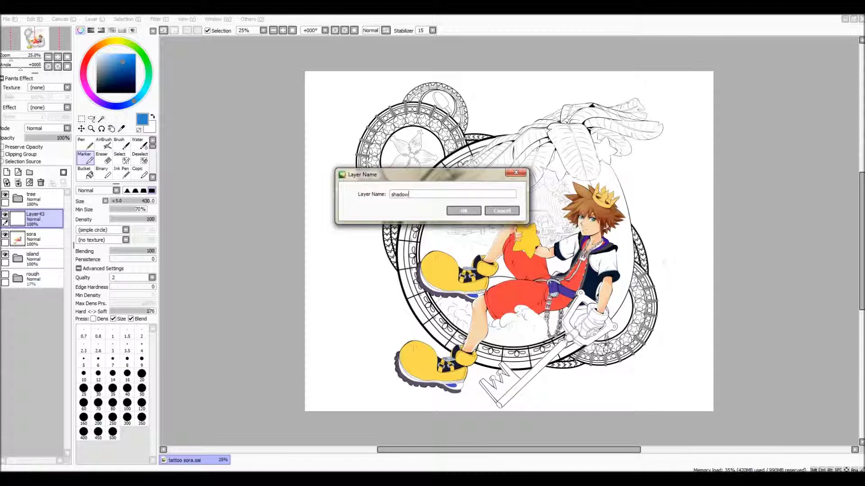
{"action": "left_click", "coordinate": [464, 211]}
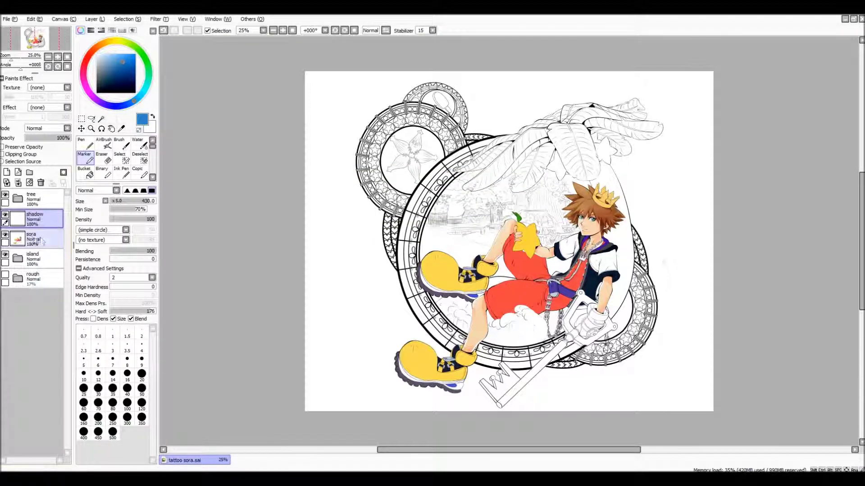
{"action": "left_click", "coordinate": [3, 154]}
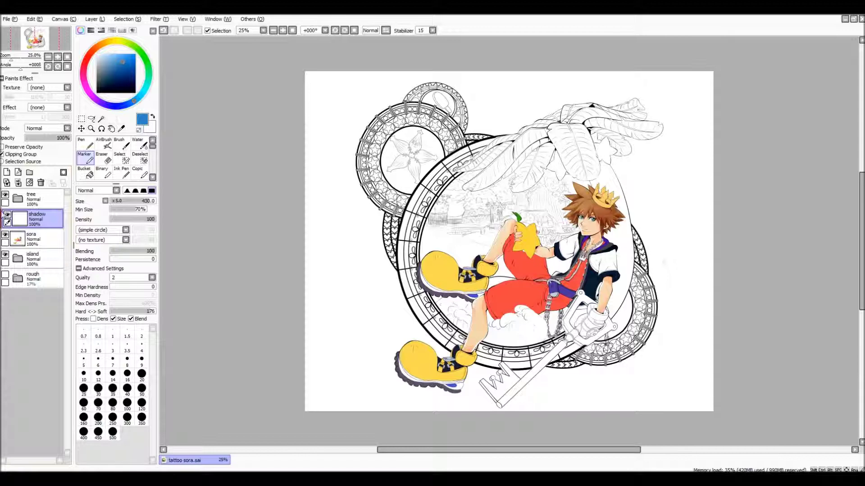
{"action": "left_click", "coordinate": [50, 239]}
{"action": "left_click", "coordinate": [40, 220]}
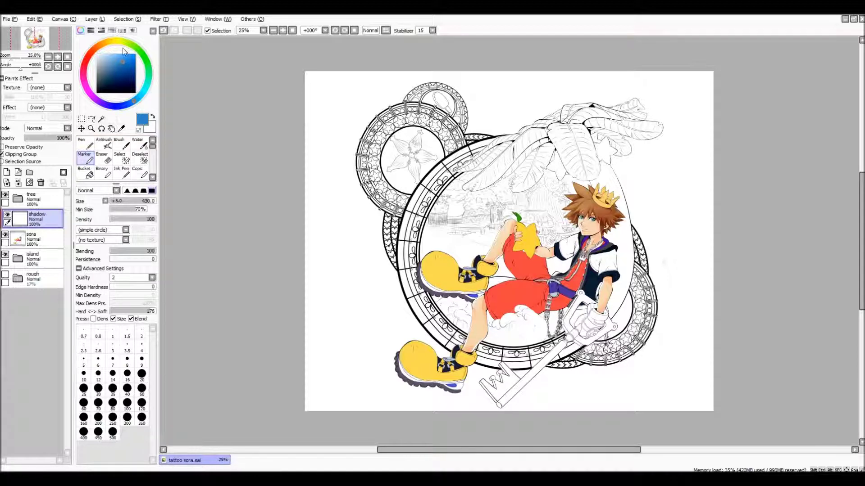
Sample the red of the character's shorts and darken it to a deep red for painting with the Marker.
{"action": "left_click", "coordinate": [121, 128]}
{"action": "left_click", "coordinate": [527, 311]}
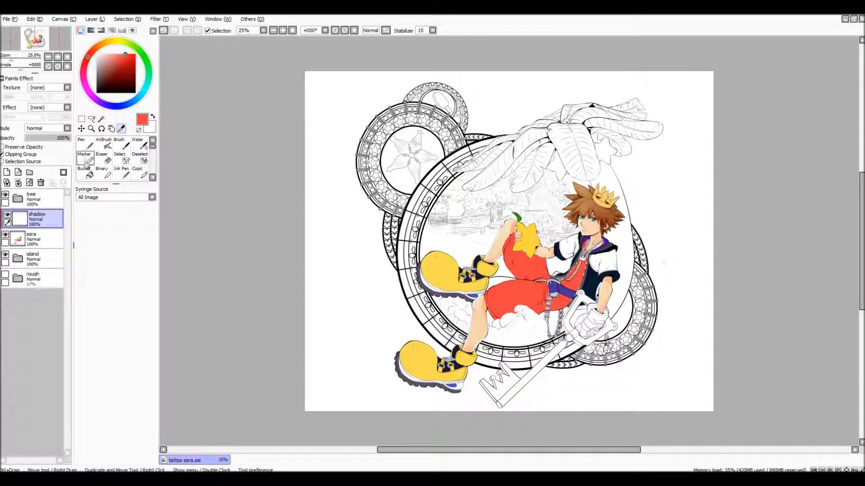
{"action": "left_click", "coordinate": [89, 160]}
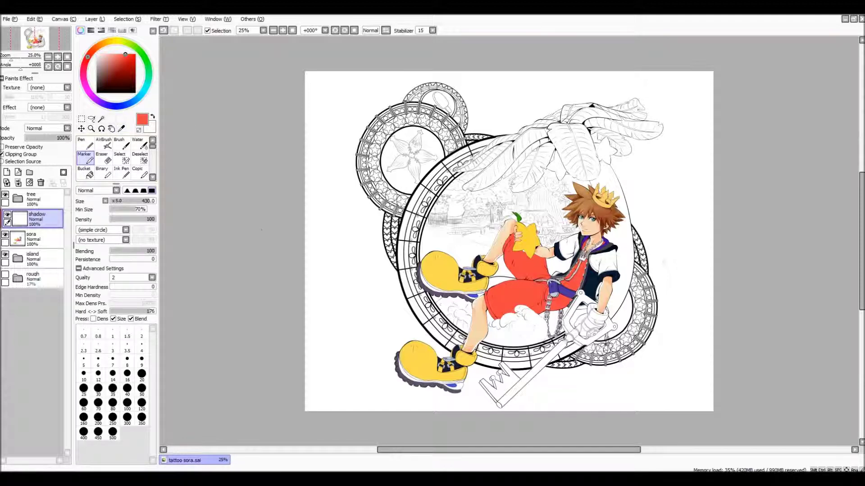
{"action": "left_click_drag", "start_coordinate": [126, 53], "coordinate": [124, 68]}
Try painting the deep red across the whole character on the clipped shadow layer with the Marker, and undo the strokes.
{"action": "scroll", "coordinate": [546, 297], "scroll_direction": "down", "scroll_amount": 1}
{"action": "scroll", "coordinate": [546, 298], "scroll_direction": "up", "scroll_amount": 3}
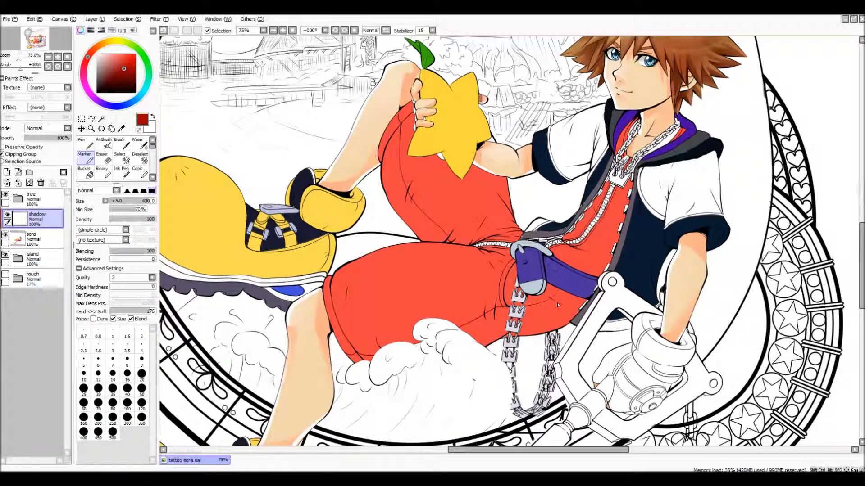
{"action": "mouse_move", "coordinate": [599, 216]}
{"action": "left_mouse_down"}
{"action": "mouse_move", "coordinate": [518, 324]}
{"action": "mouse_move", "coordinate": [311, 279]}
{"action": "mouse_move", "coordinate": [613, 351]}
{"action": "left_mouse_up"}
{"action": "mouse_move", "coordinate": [405, 189]}
{"action": "left_mouse_down"}
{"action": "mouse_move", "coordinate": [667, 163]}
{"action": "mouse_move", "coordinate": [693, 342]}
{"action": "left_mouse_up"}
{"action": "left_click_drag", "start_coordinate": [450, 131], "coordinate": [585, 122]}
{"action": "left_click_drag", "start_coordinate": [585, 63], "coordinate": [684, 158]}
{"action": "left_click_drag", "start_coordinate": [563, 49], "coordinate": [707, 90]}
{"action": "left_click_drag", "start_coordinate": [707, 41], "coordinate": [743, 81]}
{"action": "left_click_drag", "start_coordinate": [482, 49], "coordinate": [391, 144]}
{"action": "mouse_move", "coordinate": [406, 72]}
{"action": "left_mouse_down"}
{"action": "mouse_move", "coordinate": [350, 111]}
{"action": "mouse_move", "coordinate": [175, 189]}
{"action": "left_mouse_up"}
{"action": "mouse_move", "coordinate": [316, 342]}
{"action": "left_mouse_down"}
{"action": "mouse_move", "coordinate": [275, 437]}
{"action": "mouse_move", "coordinate": [239, 443]}
{"action": "left_mouse_up"}
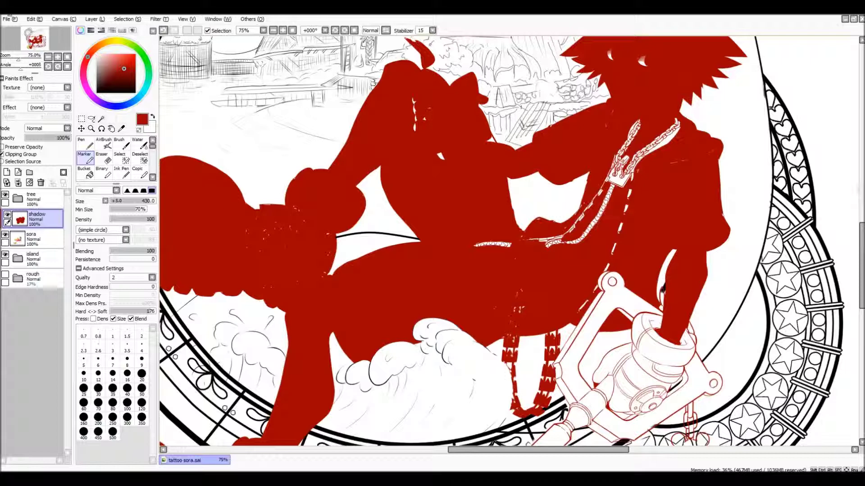
{"action": "left_click", "coordinate": [31, 19]}
{"action": "left_click", "coordinate": [41, 68]}
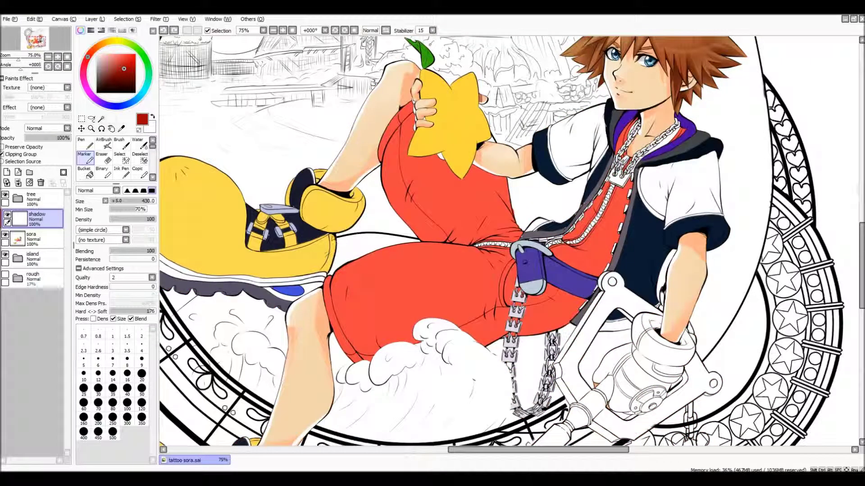
Reduce the Marker size to 140, try painting over the character on the clipped layer again, and undo the strokes.
{"action": "left_click_drag", "start_coordinate": [129, 202], "coordinate": [123, 200]}
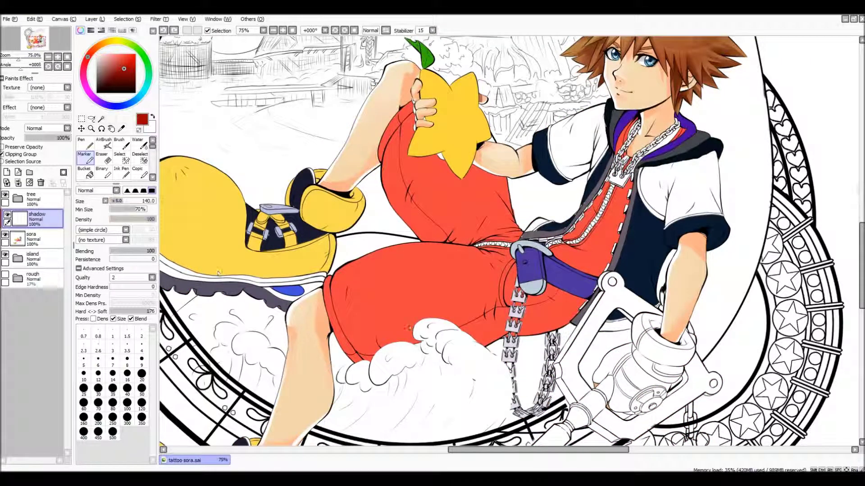
{"action": "mouse_move", "coordinate": [435, 270]}
{"action": "left_mouse_down"}
{"action": "mouse_move", "coordinate": [356, 290]}
{"action": "mouse_move", "coordinate": [328, 279]}
{"action": "mouse_move", "coordinate": [297, 287]}
{"action": "mouse_move", "coordinate": [379, 252]}
{"action": "mouse_move", "coordinate": [513, 246]}
{"action": "mouse_move", "coordinate": [509, 202]}
{"action": "mouse_move", "coordinate": [406, 136]}
{"action": "mouse_move", "coordinate": [495, 148]}
{"action": "mouse_move", "coordinate": [522, 173]}
{"action": "mouse_move", "coordinate": [712, 144]}
{"action": "mouse_move", "coordinate": [556, 135]}
{"action": "mouse_move", "coordinate": [685, 86]}
{"action": "mouse_move", "coordinate": [572, 57]}
{"action": "mouse_move", "coordinate": [740, 51]}
{"action": "mouse_move", "coordinate": [630, 216]}
{"action": "mouse_move", "coordinate": [694, 243]}
{"action": "mouse_move", "coordinate": [581, 293]}
{"action": "mouse_move", "coordinate": [369, 337]}
{"action": "left_mouse_up"}
{"action": "mouse_move", "coordinate": [424, 383]}
{"action": "left_mouse_down"}
{"action": "mouse_move", "coordinate": [518, 315]}
{"action": "mouse_move", "coordinate": [455, 304]}
{"action": "mouse_move", "coordinate": [511, 405]}
{"action": "mouse_move", "coordinate": [259, 374]}
{"action": "mouse_move", "coordinate": [288, 432]}
{"action": "mouse_move", "coordinate": [294, 381]}
{"action": "mouse_move", "coordinate": [270, 212]}
{"action": "mouse_move", "coordinate": [396, 90]}
{"action": "mouse_move", "coordinate": [388, 77]}
{"action": "mouse_move", "coordinate": [423, 56]}
{"action": "left_mouse_up"}
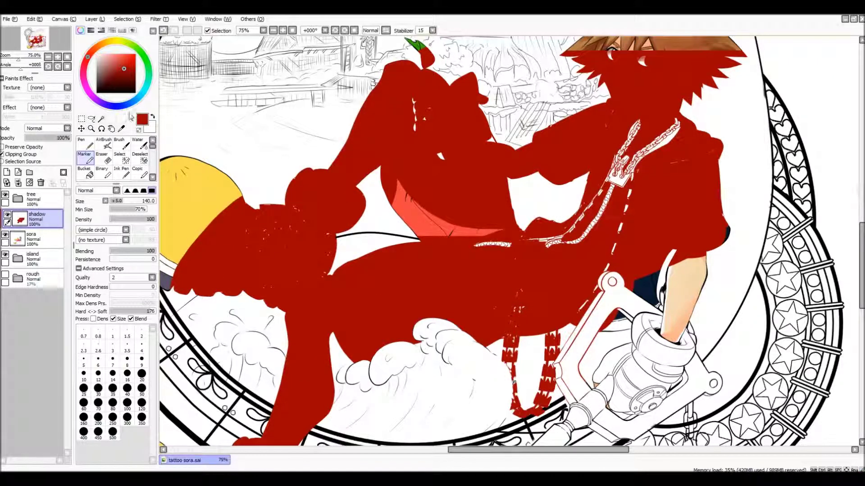
{"action": "left_click", "coordinate": [31, 19]}
{"action": "left_click", "coordinate": [39, 28]}
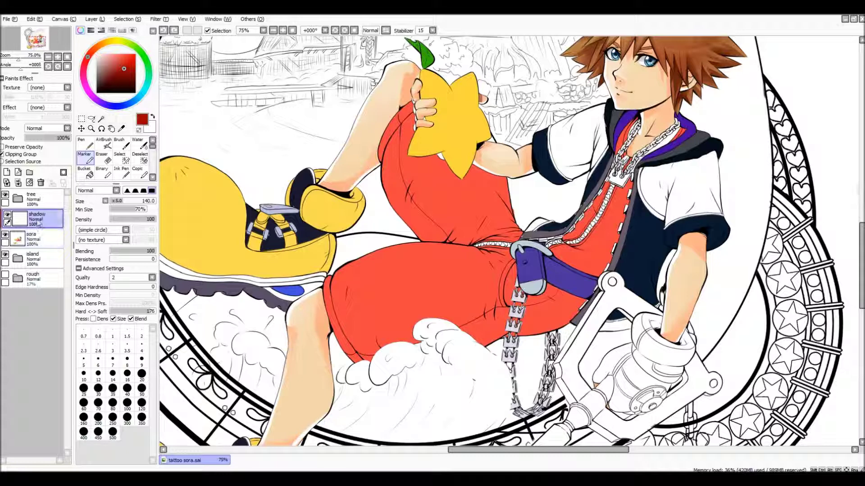
Move the shadow layer below sora so it clips to the island folder, and check the layers inside that folder.
{"action": "left_click_drag", "start_coordinate": [45, 224], "coordinate": [41, 247]}
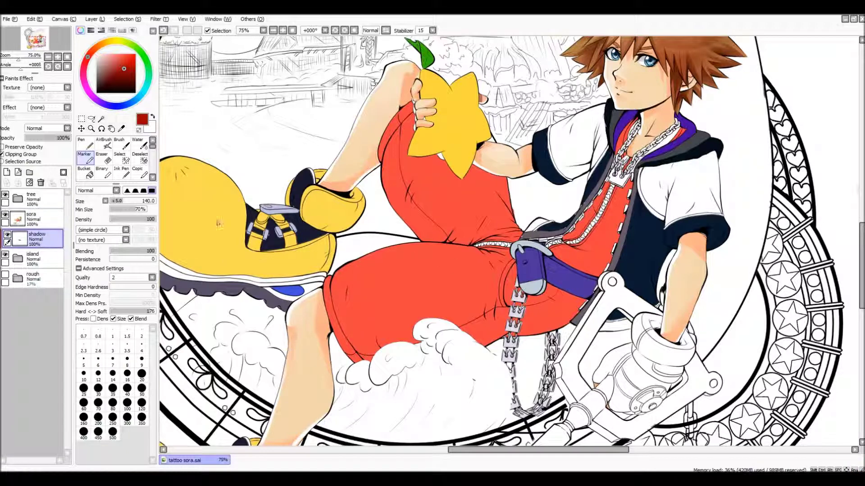
{"action": "left_click", "coordinate": [18, 259]}
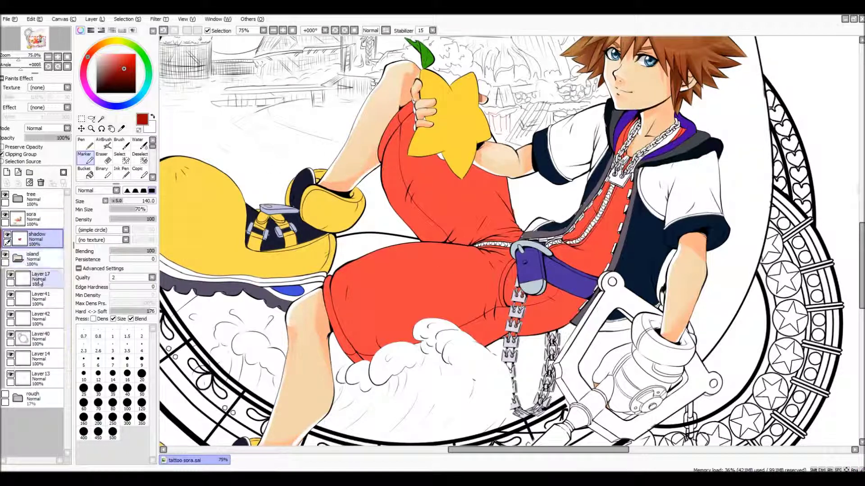
{"action": "left_click", "coordinate": [18, 259]}
Try painting deep red over the background rings, leaves and keyblade on the layer clipped to the island folder, and undo the strokes.
{"action": "mouse_move", "coordinate": [346, 87]}
{"action": "left_mouse_down"}
{"action": "mouse_move", "coordinate": [386, 87]}
{"action": "mouse_move", "coordinate": [200, 68]}
{"action": "mouse_move", "coordinate": [486, 118]}
{"action": "mouse_move", "coordinate": [372, 92]}
{"action": "left_mouse_up"}
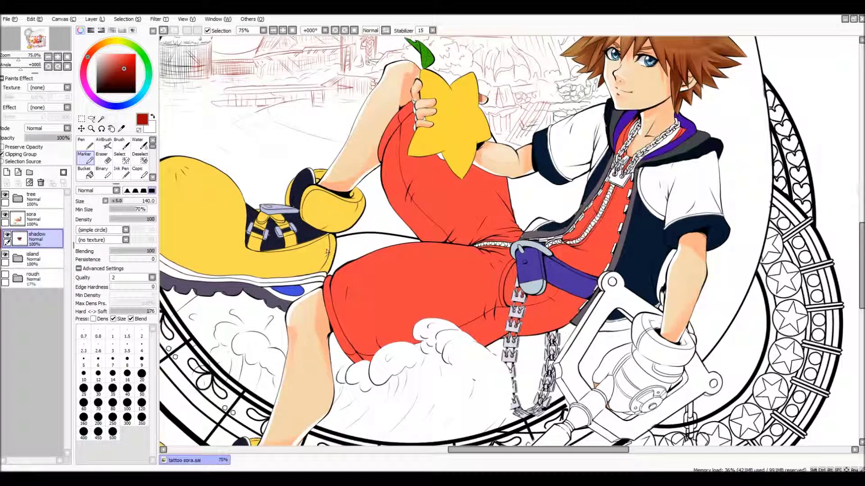
{"action": "scroll", "coordinate": [328, 250], "scroll_direction": "down", "scroll_amount": 3}
{"action": "mouse_move", "coordinate": [396, 154]}
{"action": "left_mouse_down"}
{"action": "mouse_move", "coordinate": [299, 134]}
{"action": "mouse_move", "coordinate": [258, 182]}
{"action": "mouse_move", "coordinate": [304, 116]}
{"action": "mouse_move", "coordinate": [437, 123]}
{"action": "left_mouse_up"}
{"action": "mouse_move", "coordinate": [381, 104]}
{"action": "left_mouse_down"}
{"action": "mouse_move", "coordinate": [212, 128]}
{"action": "mouse_move", "coordinate": [271, 76]}
{"action": "mouse_move", "coordinate": [307, 68]}
{"action": "mouse_move", "coordinate": [371, 110]}
{"action": "mouse_move", "coordinate": [239, 194]}
{"action": "mouse_move", "coordinate": [459, 180]}
{"action": "mouse_move", "coordinate": [468, 266]}
{"action": "mouse_move", "coordinate": [355, 347]}
{"action": "left_mouse_up"}
{"action": "left_click_drag", "start_coordinate": [445, 280], "coordinate": [365, 293]}
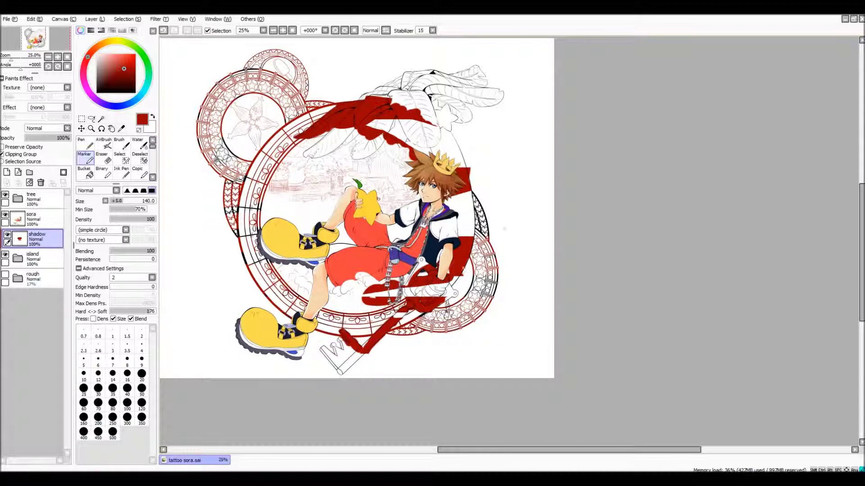
{"action": "left_click_drag", "start_coordinate": [387, 123], "coordinate": [455, 145]}
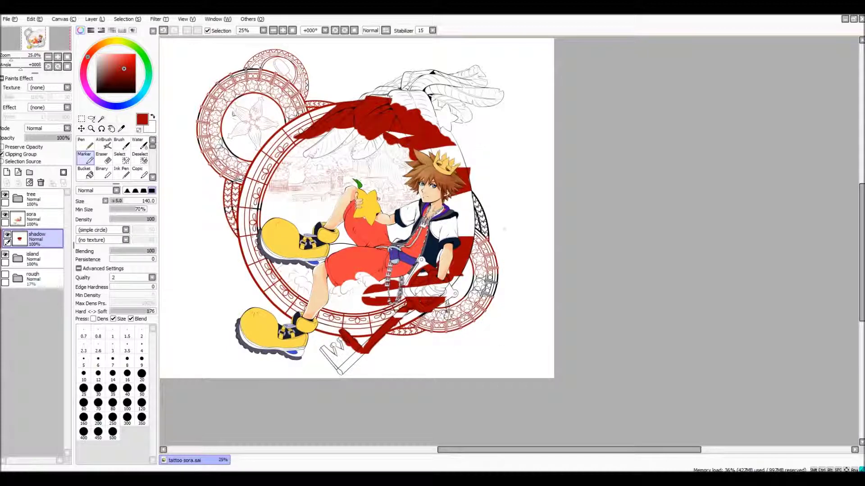
{"action": "left_click_drag", "start_coordinate": [463, 193], "coordinate": [470, 238]}
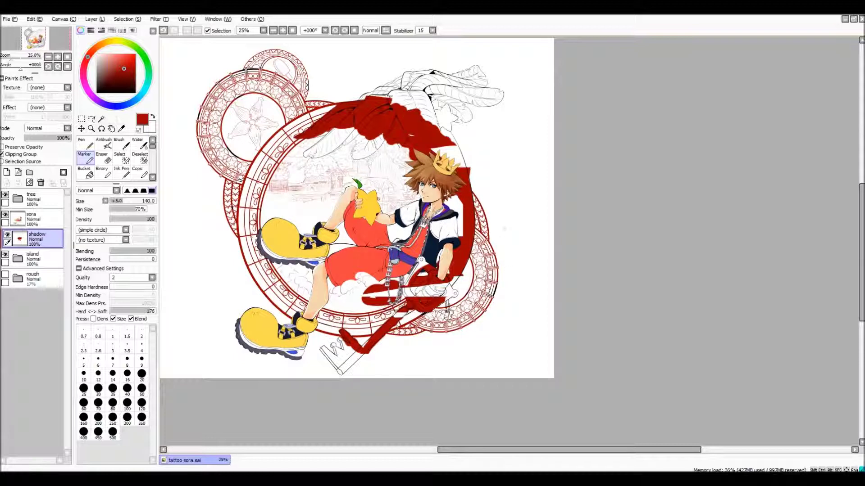
{"action": "left_click_drag", "start_coordinate": [410, 292], "coordinate": [363, 292]}
{"action": "left_click_drag", "start_coordinate": [359, 354], "coordinate": [356, 336]}
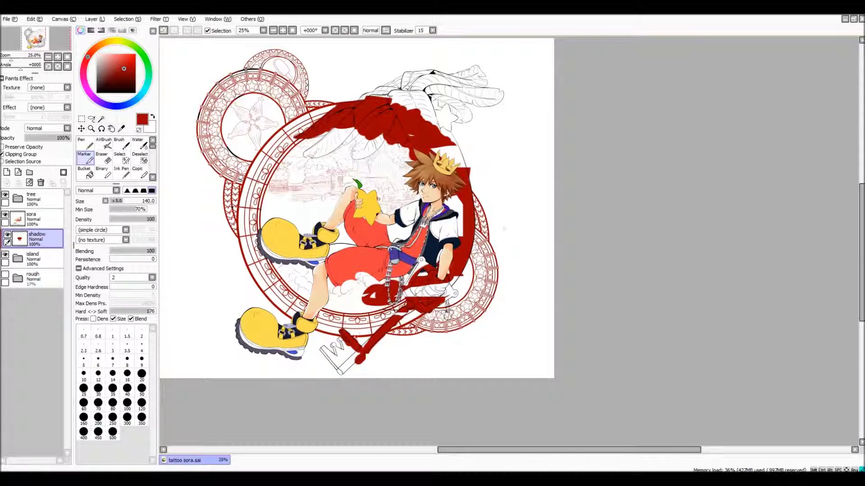
{"action": "left_click_drag", "start_coordinate": [365, 97], "coordinate": [392, 95]}
{"action": "left_click", "coordinate": [35, 19]}
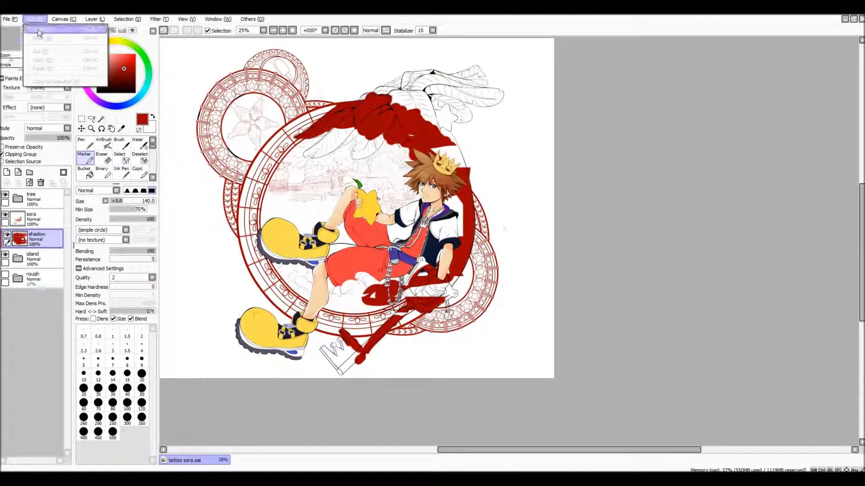
{"action": "left_click", "coordinate": [38, 30]}
Move the shadow layer back above the sora layer and delete it.
{"action": "left_click_drag", "start_coordinate": [38, 239], "coordinate": [39, 218]}
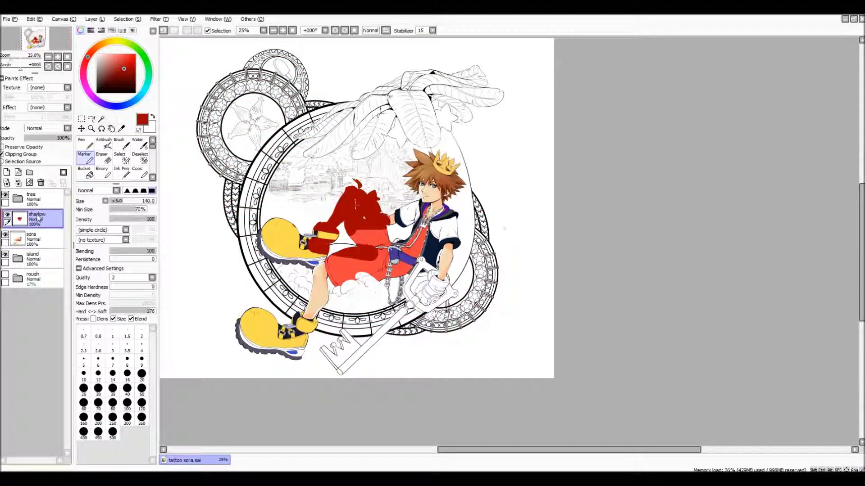
{"action": "left_click", "coordinate": [41, 183]}
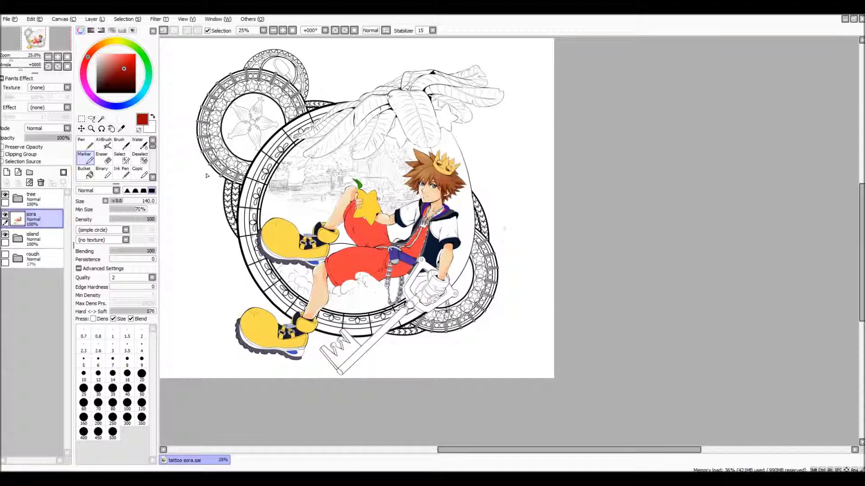
Add a new layer above sora and paint a solid deep red patch in the blank area beside the artwork.
{"action": "scroll", "coordinate": [356, 207], "scroll_direction": "down", "scroll_amount": 1}
{"action": "scroll", "coordinate": [356, 207], "scroll_direction": "up", "scroll_amount": 2}
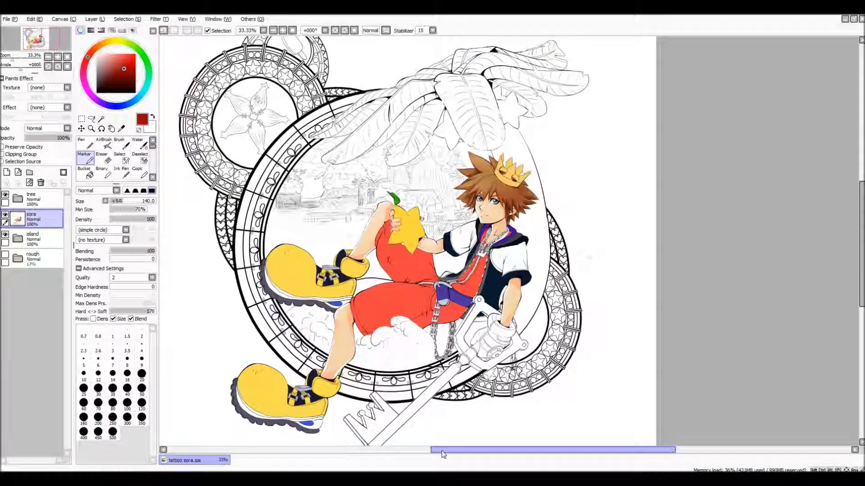
{"action": "left_click_drag", "start_coordinate": [432, 449], "coordinate": [396, 450]}
{"action": "left_click", "coordinate": [7, 172]}
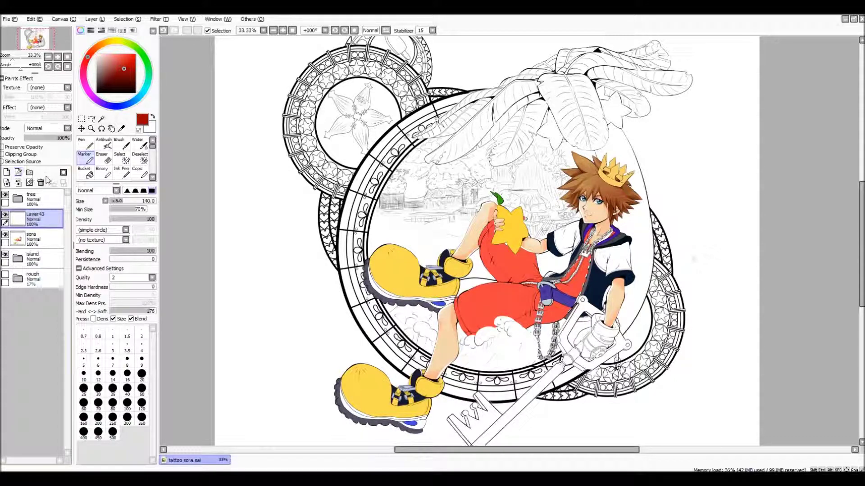
{"action": "mouse_move", "coordinate": [271, 233]}
{"action": "left_mouse_down"}
{"action": "mouse_move", "coordinate": [292, 233]}
{"action": "mouse_move", "coordinate": [265, 248]}
{"action": "mouse_move", "coordinate": [292, 256]}
{"action": "mouse_move", "coordinate": [227, 233]}
{"action": "mouse_move", "coordinate": [291, 220]}
{"action": "mouse_move", "coordinate": [264, 241]}
{"action": "mouse_move", "coordinate": [289, 225]}
{"action": "left_mouse_up"}
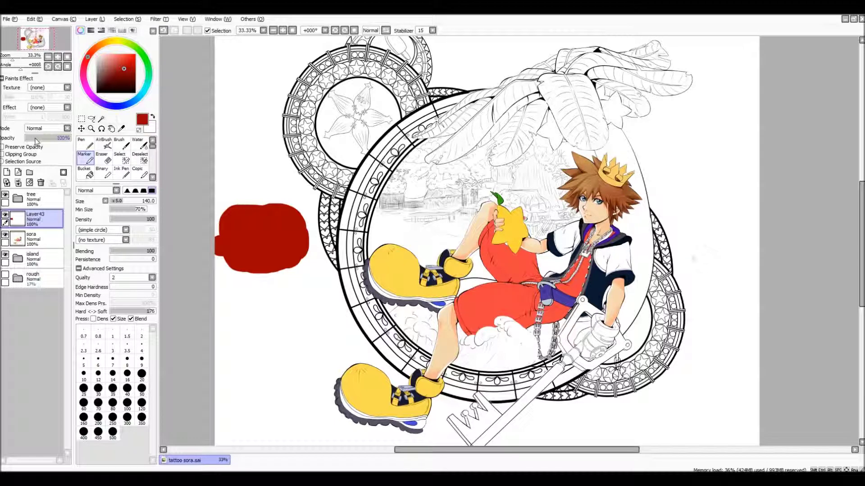
Try lowering the opacity of the red patch's layer and restore it to 100%.
{"action": "left_click", "coordinate": [68, 140]}
{"action": "left_click_drag", "start_coordinate": [67, 140], "coordinate": [66, 141]}
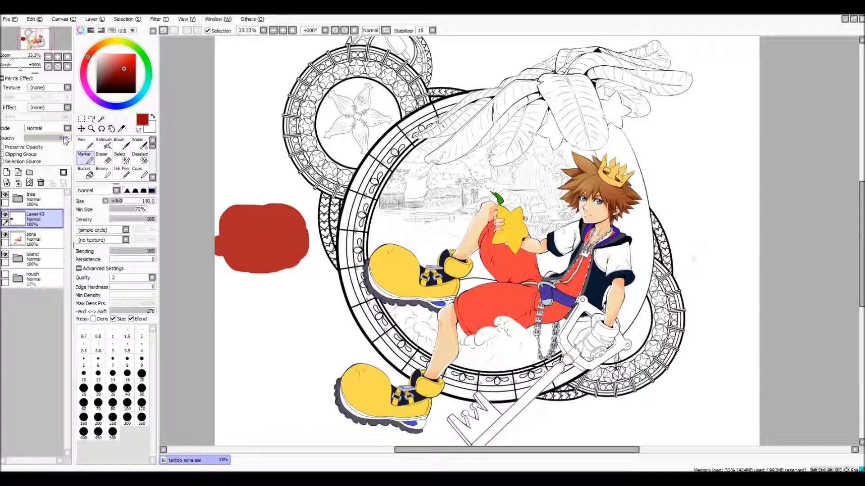
{"action": "left_click_drag", "start_coordinate": [66, 141], "coordinate": [66, 141]}
{"action": "left_click_drag", "start_coordinate": [67, 138], "coordinate": [73, 139]}
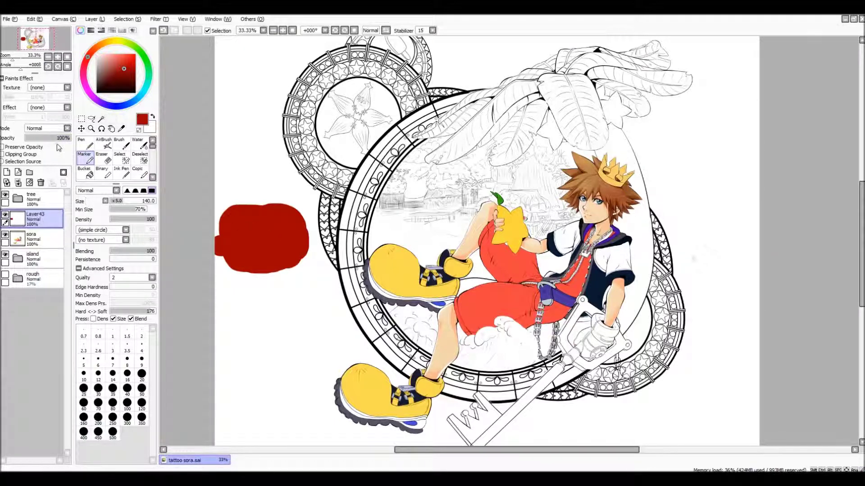
Lower the red patch layer's opacity to 51% and turn on Preserve Opacity for it.
{"action": "mouse_move", "coordinate": [69, 139]}
{"action": "left_mouse_down"}
{"action": "mouse_move", "coordinate": [25, 145]}
{"action": "mouse_move", "coordinate": [90, 147]}
{"action": "mouse_move", "coordinate": [26, 145]}
{"action": "mouse_move", "coordinate": [73, 149]}
{"action": "mouse_move", "coordinate": [56, 146]}
{"action": "left_mouse_up"}
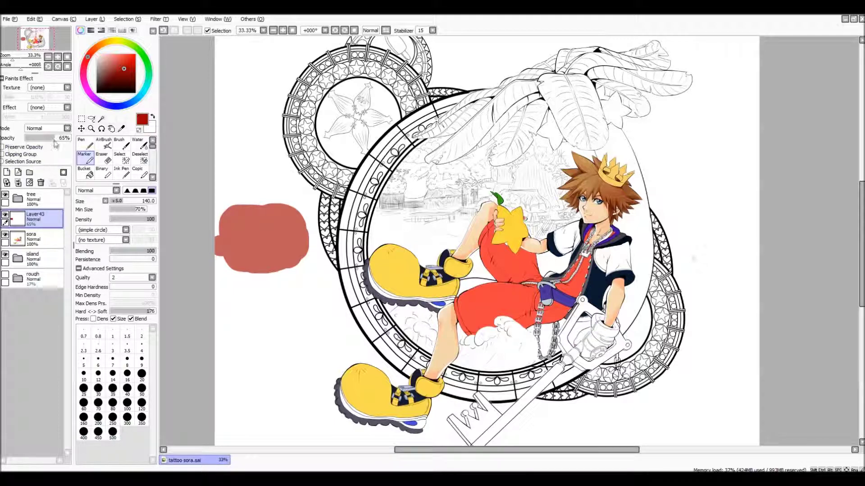
{"action": "left_click", "coordinate": [2, 148]}
{"action": "mouse_move", "coordinate": [58, 138]}
{"action": "left_mouse_down"}
{"action": "mouse_move", "coordinate": [73, 139]}
{"action": "mouse_move", "coordinate": [45, 142]}
{"action": "mouse_move", "coordinate": [74, 141]}
{"action": "mouse_move", "coordinate": [48, 140]}
{"action": "left_mouse_up"}
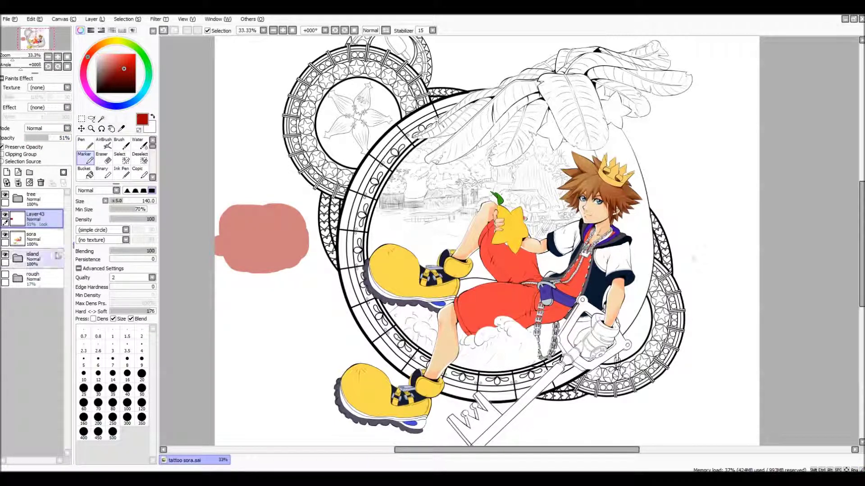
{"action": "left_click", "coordinate": [58, 243]}
{"action": "left_click", "coordinate": [45, 219]}
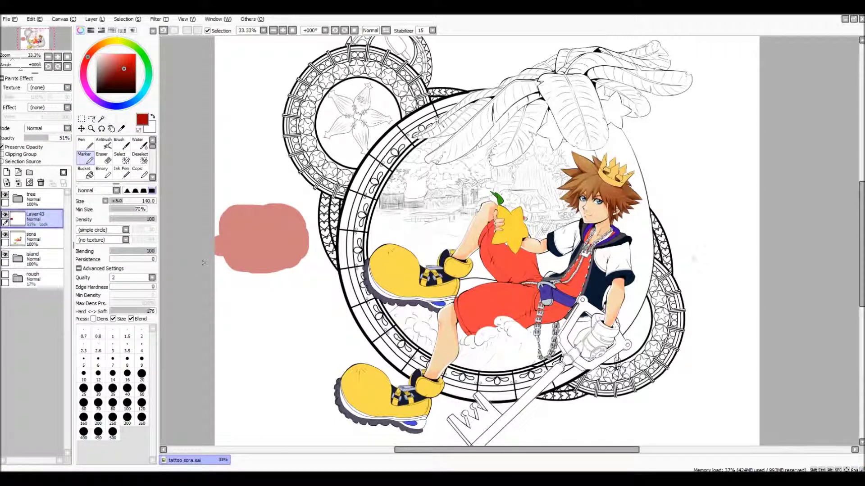
{"action": "left_click", "coordinate": [45, 238]}
{"action": "left_click", "coordinate": [45, 225]}
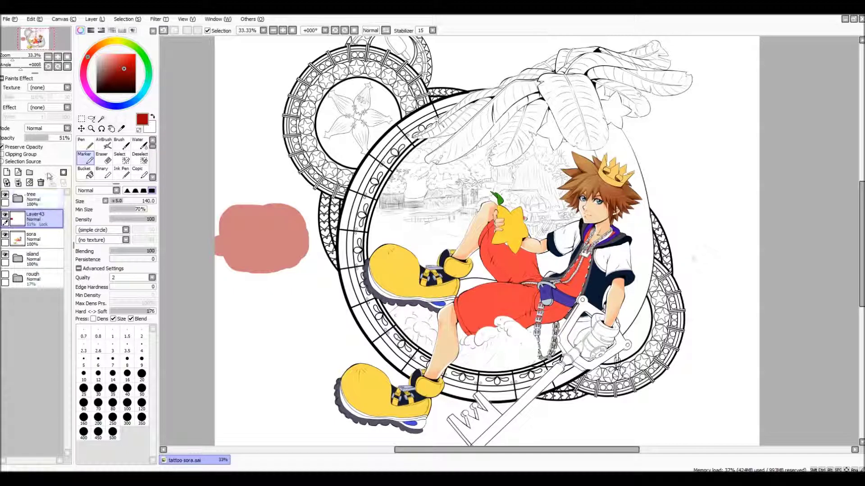
Try Brush and Pen strokes inside the red patch on the opacity-preserved layer, and undo the strokes.
{"action": "left_click", "coordinate": [124, 145]}
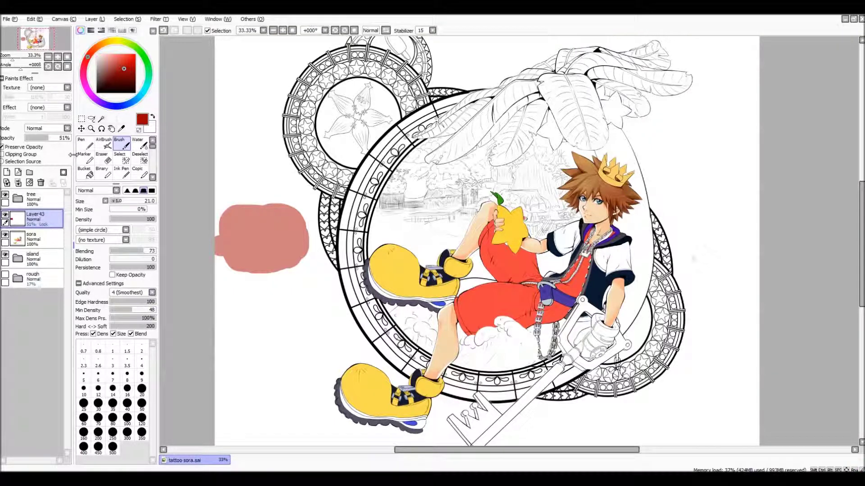
{"action": "key", "text": "n"}
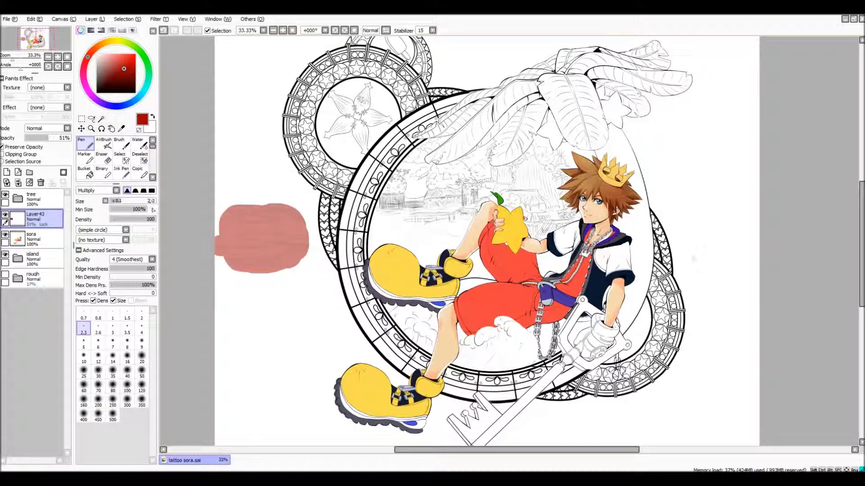
{"action": "left_click", "coordinate": [35, 19]}
{"action": "left_click", "coordinate": [40, 29]}
{"action": "left_click", "coordinate": [35, 19]}
{"action": "left_click", "coordinate": [40, 31]}
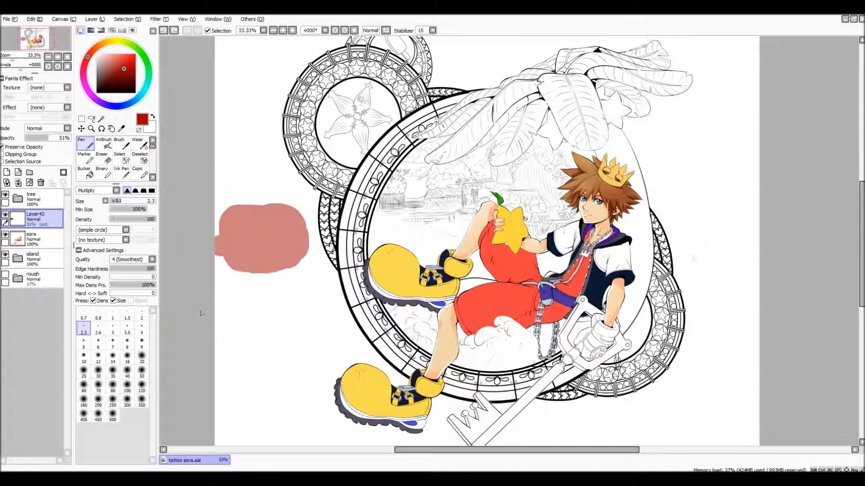
Choose a darker brownish red, try strokes over the red patch on the 51% layer, and undo them.
{"action": "left_click", "coordinate": [121, 150]}
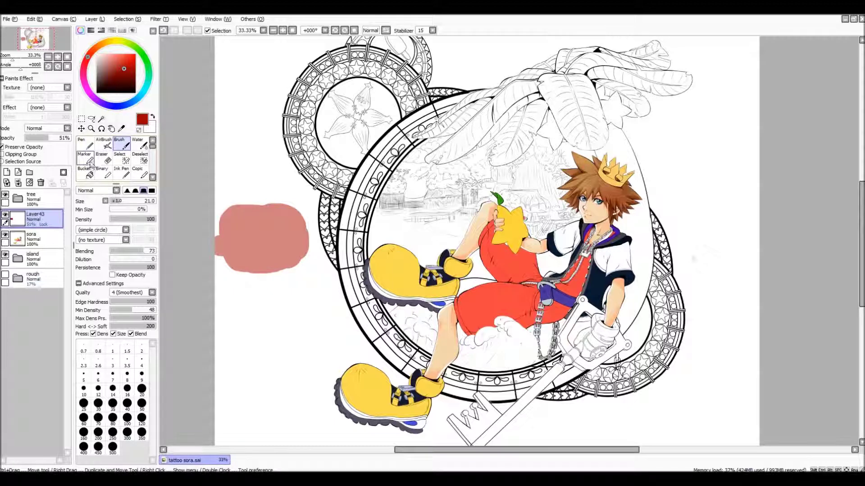
{"action": "left_click", "coordinate": [105, 82]}
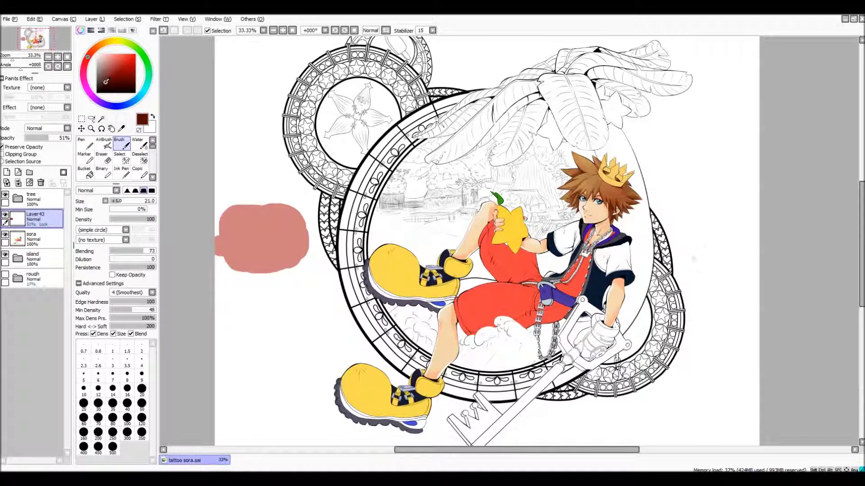
{"action": "key", "text": "n"}
{"action": "left_click", "coordinate": [26, 20]}
{"action": "left_click", "coordinate": [38, 28]}
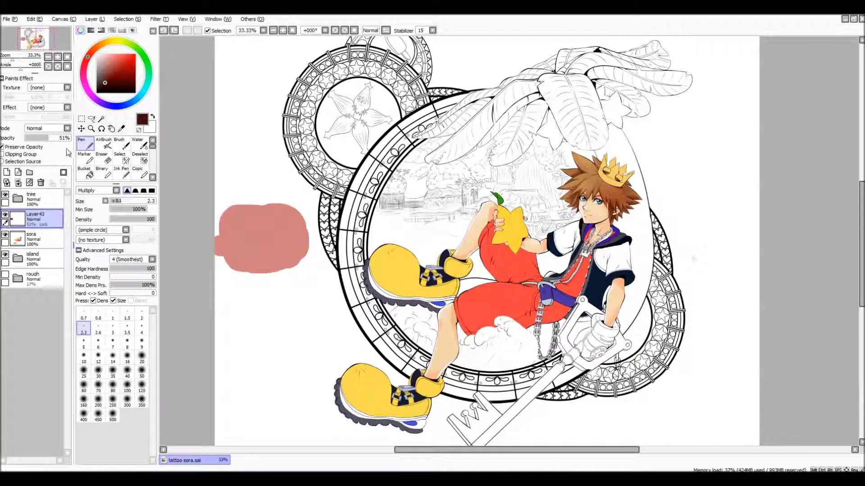
Set the red patch layer's opacity to 100% and paint darker Brush strokes over the patch.
{"action": "left_click_drag", "start_coordinate": [58, 139], "coordinate": [82, 138]}
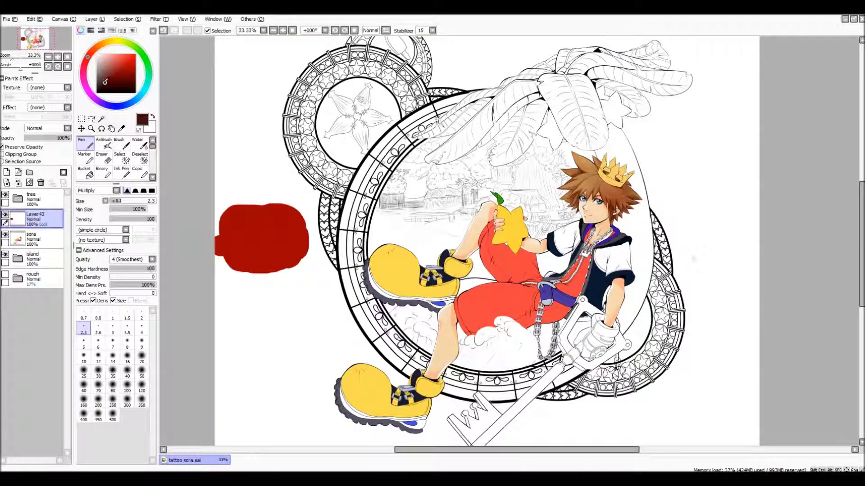
{"action": "left_click", "coordinate": [121, 144]}
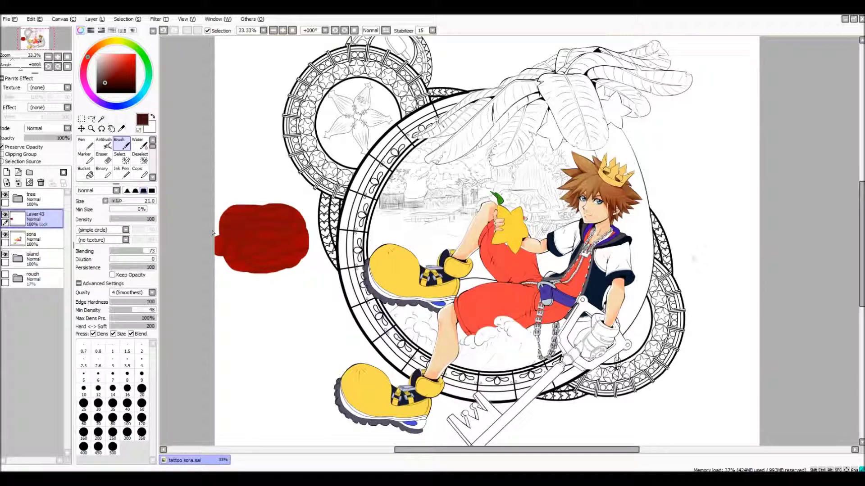
{"action": "left_click_drag", "start_coordinate": [64, 138], "coordinate": [81, 142]}
Turn off Preserve Opacity, brush a dark diagonal line across the patch to the raised shoe, and turn Preserve Opacity back on.
{"action": "left_click", "coordinate": [2, 147]}
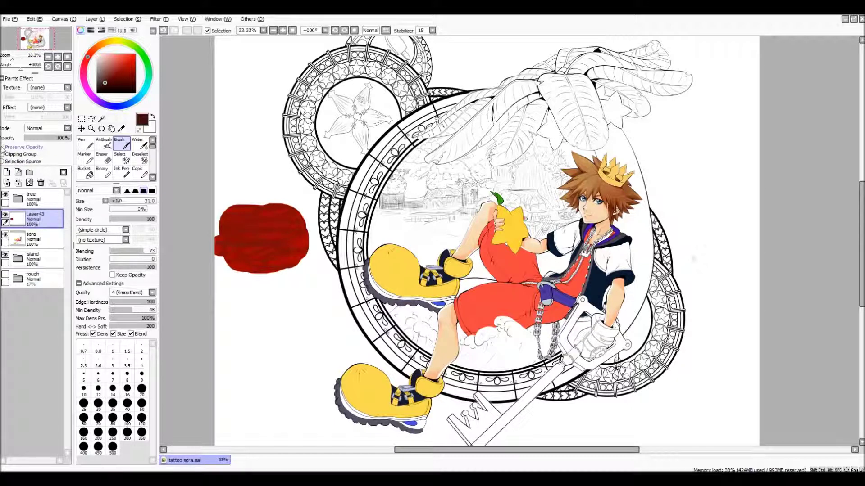
{"action": "left_click_drag", "start_coordinate": [225, 200], "coordinate": [367, 269]}
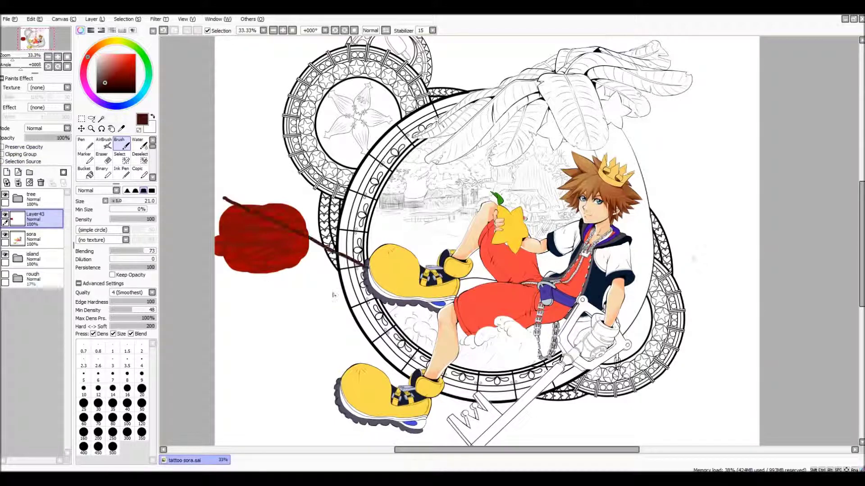
{"action": "left_click", "coordinate": [2, 148]}
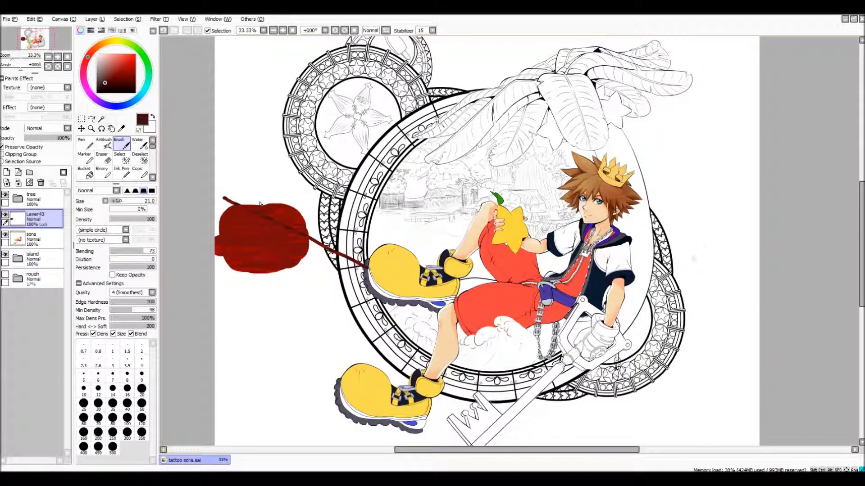
Undo the last Brush strokes on the red patch and delete its layer.
{"action": "left_click", "coordinate": [35, 19]}
{"action": "left_click", "coordinate": [40, 27]}
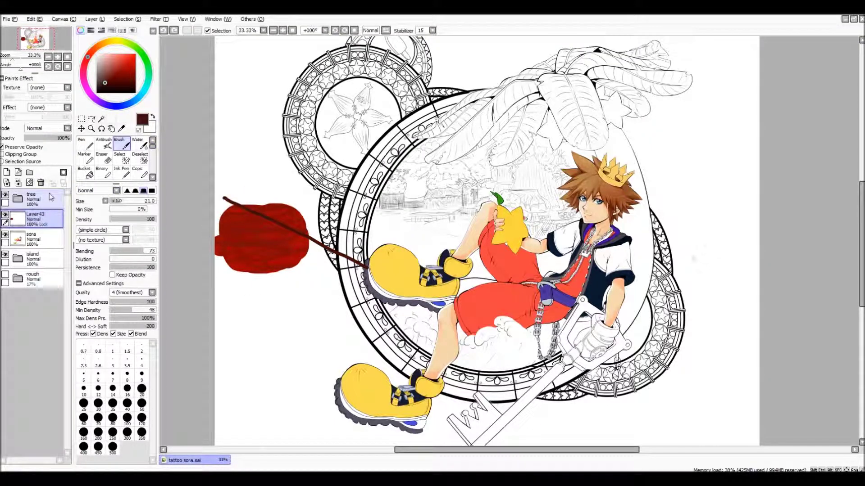
{"action": "left_click", "coordinate": [40, 183]}
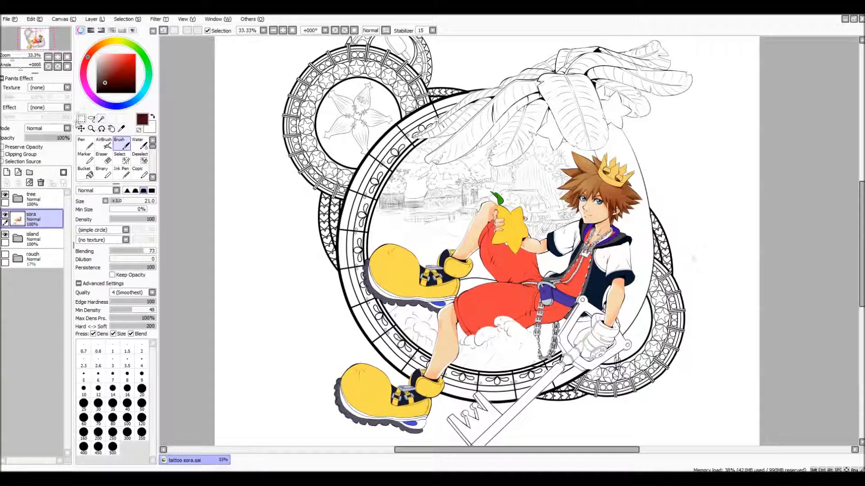
Select the coloured character on the sora layer with the Magic Wand, using strict transparency detection.
{"action": "left_click", "coordinate": [101, 118]}
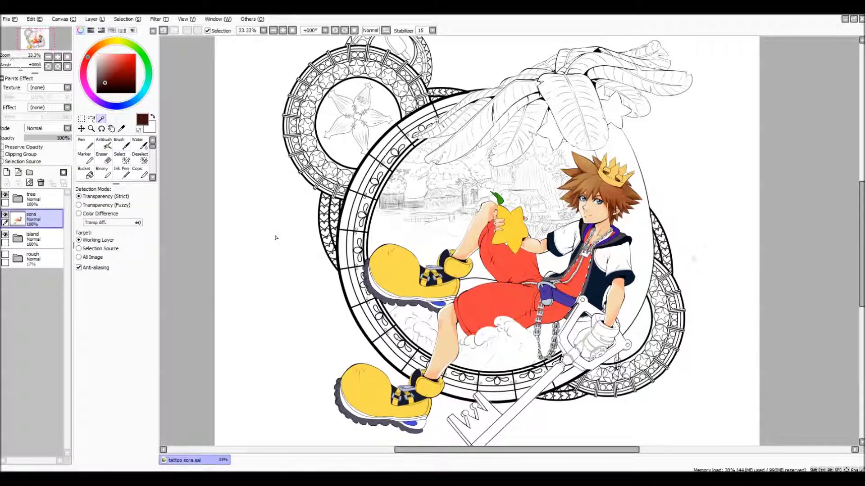
{"action": "left_click", "coordinate": [499, 303]}
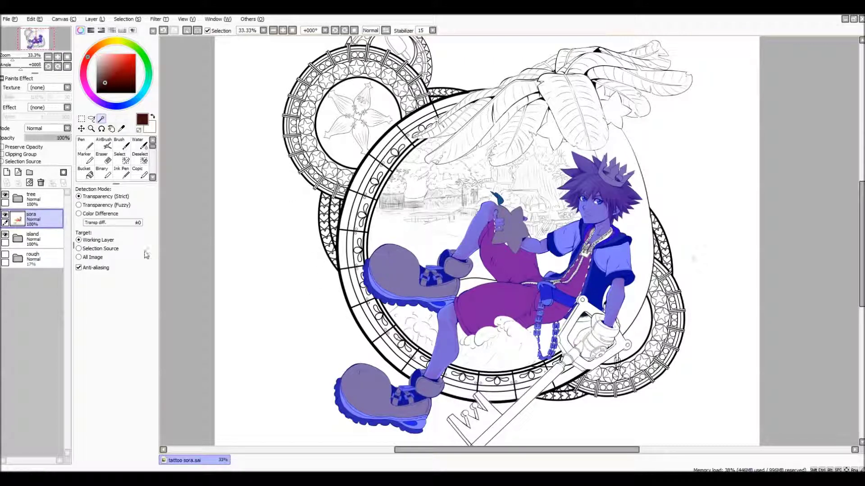
Try adding the ring line art to the Magic Wand selection with the island folder active, and undo it.
{"action": "left_click", "coordinate": [45, 243]}
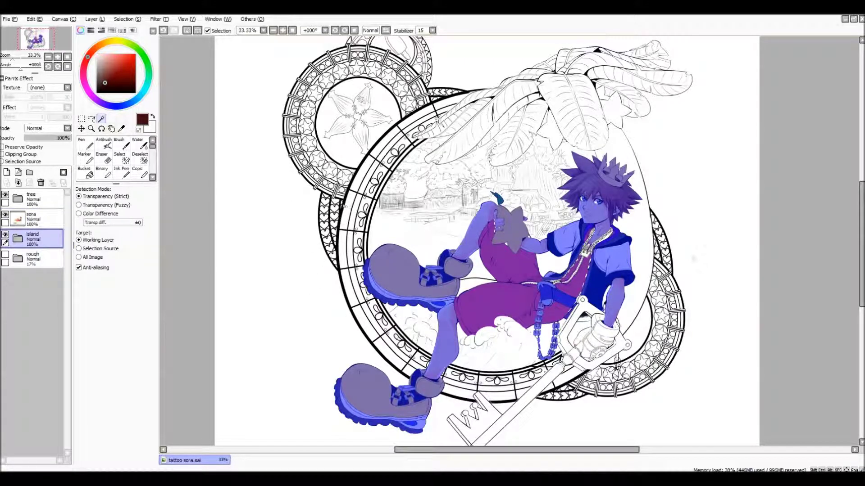
{"action": "left_click", "coordinate": [343, 205]}
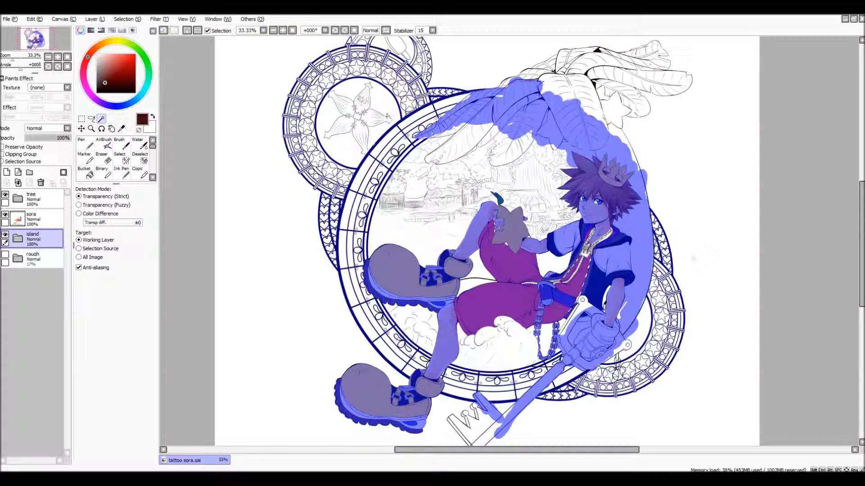
{"action": "left_click", "coordinate": [39, 18]}
{"action": "left_click", "coordinate": [43, 26]}
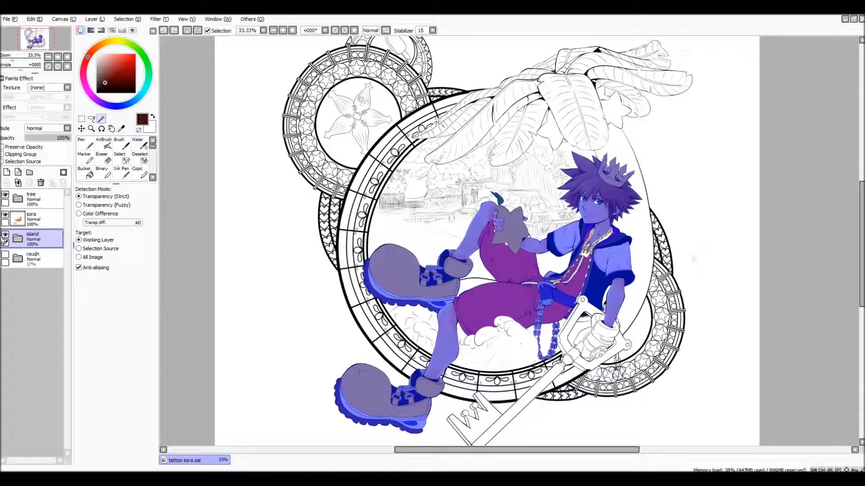
Return to the sora layer, keep its name, and create a layer mask from the character selection.
{"action": "left_click", "coordinate": [43, 221]}
{"action": "double_click", "coordinate": [44, 223]}
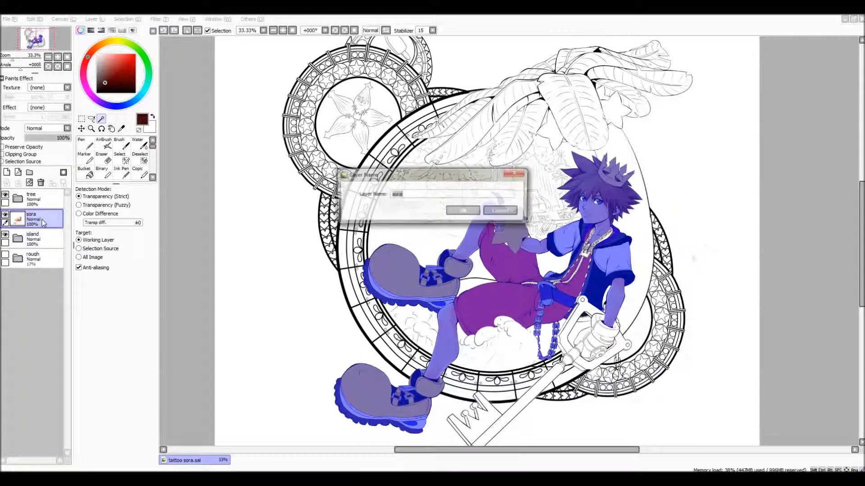
{"action": "left_click", "coordinate": [463, 211]}
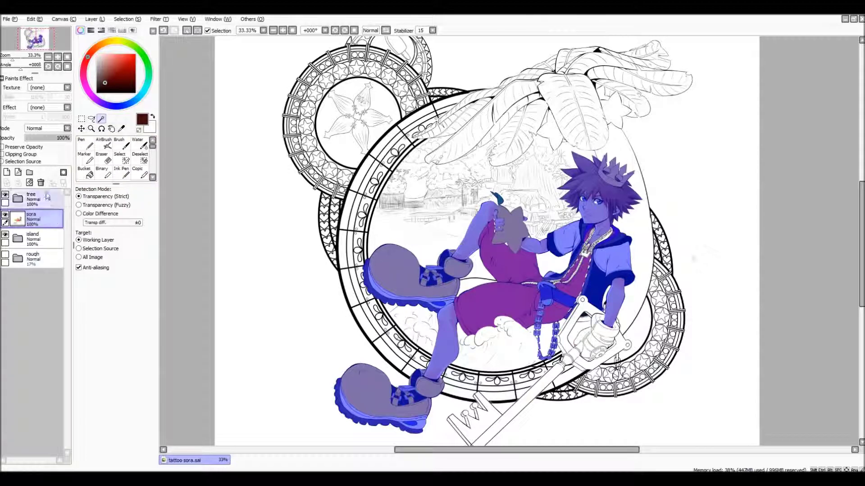
{"action": "left_click", "coordinate": [63, 173]}
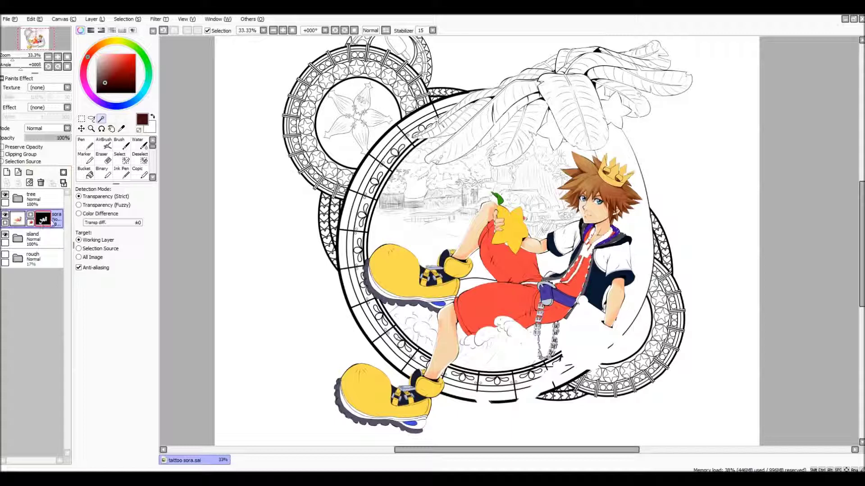
Try a dark red Brush scribble on the masked sora layer's artwork and undo it.
{"action": "left_click", "coordinate": [18, 221]}
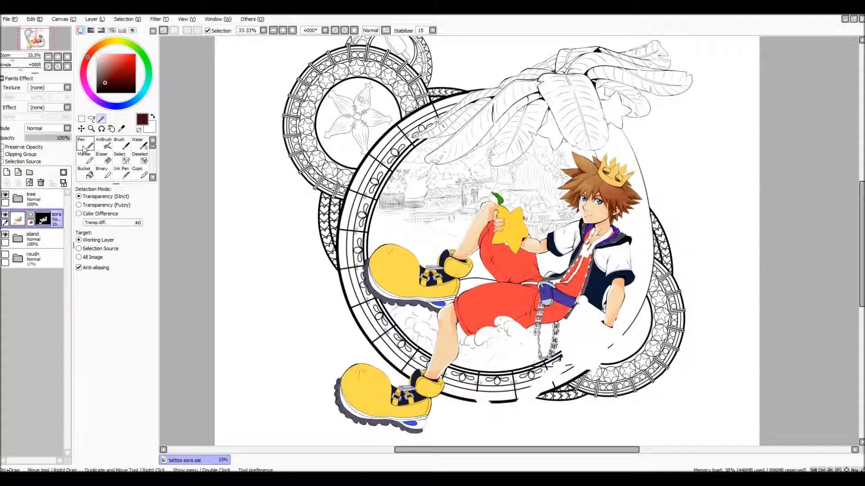
{"action": "left_click", "coordinate": [120, 144]}
{"action": "mouse_move", "coordinate": [571, 321]}
{"action": "left_mouse_down"}
{"action": "mouse_move", "coordinate": [487, 283]}
{"action": "mouse_move", "coordinate": [580, 271]}
{"action": "mouse_move", "coordinate": [441, 253]}
{"action": "mouse_move", "coordinate": [436, 233]}
{"action": "mouse_move", "coordinate": [495, 211]}
{"action": "mouse_move", "coordinate": [451, 273]}
{"action": "mouse_move", "coordinate": [505, 276]}
{"action": "mouse_move", "coordinate": [448, 227]}
{"action": "mouse_move", "coordinate": [599, 215]}
{"action": "mouse_move", "coordinate": [432, 298]}
{"action": "mouse_move", "coordinate": [448, 320]}
{"action": "mouse_move", "coordinate": [284, 284]}
{"action": "mouse_move", "coordinate": [608, 245]}
{"action": "mouse_move", "coordinate": [491, 232]}
{"action": "mouse_move", "coordinate": [653, 185]}
{"action": "mouse_move", "coordinate": [483, 177]}
{"action": "mouse_move", "coordinate": [625, 180]}
{"action": "mouse_move", "coordinate": [559, 234]}
{"action": "left_mouse_up"}
{"action": "left_click", "coordinate": [35, 19]}
{"action": "left_click", "coordinate": [39, 27]}
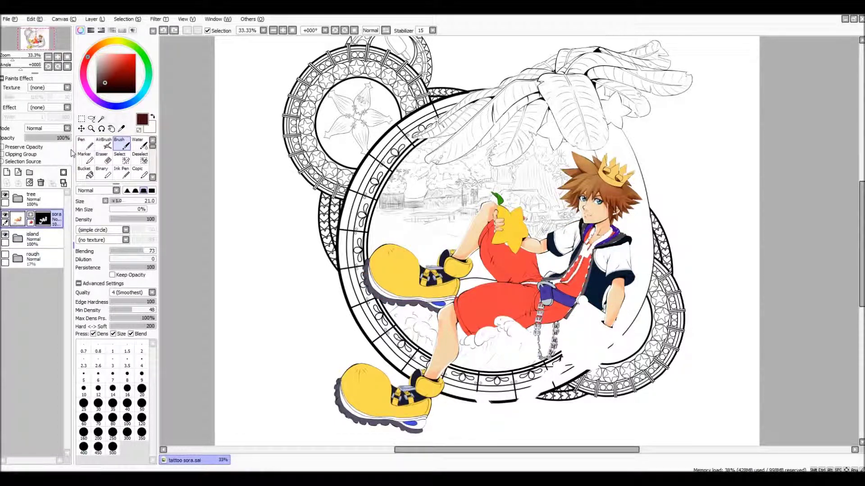
Try a Marker stroke across the character on the masked sora layer and undo it.
{"action": "left_click", "coordinate": [84, 158]}
{"action": "mouse_move", "coordinate": [439, 257]}
{"action": "left_mouse_down"}
{"action": "mouse_move", "coordinate": [470, 268]}
{"action": "mouse_move", "coordinate": [563, 243]}
{"action": "mouse_move", "coordinate": [595, 253]}
{"action": "mouse_move", "coordinate": [518, 243]}
{"action": "mouse_move", "coordinate": [622, 194]}
{"action": "mouse_move", "coordinate": [599, 189]}
{"action": "mouse_move", "coordinate": [608, 216]}
{"action": "mouse_move", "coordinate": [563, 311]}
{"action": "mouse_move", "coordinate": [428, 335]}
{"action": "mouse_move", "coordinate": [468, 315]}
{"action": "mouse_move", "coordinate": [450, 297]}
{"action": "mouse_move", "coordinate": [495, 226]}
{"action": "mouse_move", "coordinate": [491, 206]}
{"action": "mouse_move", "coordinate": [518, 209]}
{"action": "mouse_move", "coordinate": [540, 243]}
{"action": "mouse_move", "coordinate": [513, 265]}
{"action": "mouse_move", "coordinate": [566, 191]}
{"action": "left_mouse_up"}
{"action": "left_click", "coordinate": [33, 18]}
{"action": "left_click", "coordinate": [42, 28]}
Try an Eraser stroke over the raised leg on sora's layer mask and undo it.
{"action": "left_click", "coordinate": [41, 220]}
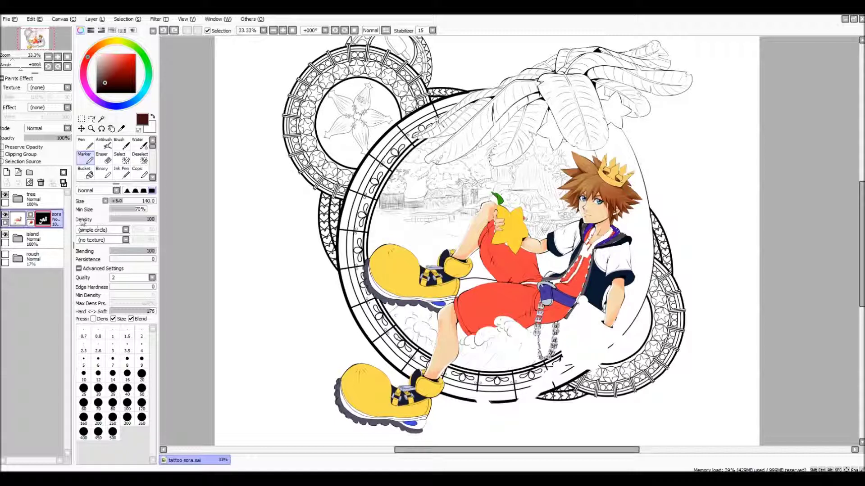
{"action": "left_click", "coordinate": [103, 159]}
{"action": "mouse_move", "coordinate": [480, 210]}
{"action": "left_mouse_down"}
{"action": "mouse_move", "coordinate": [453, 265]}
{"action": "mouse_move", "coordinate": [445, 254]}
{"action": "left_mouse_up"}
{"action": "key", "text": "ctrl+z"}
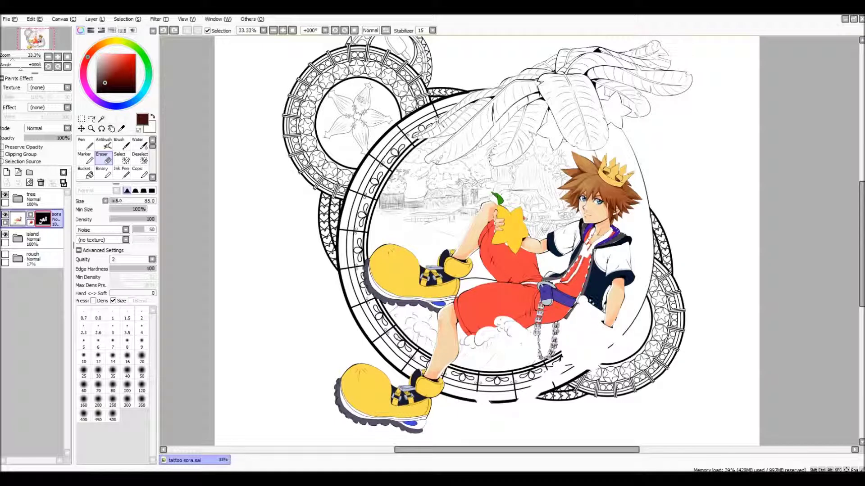
Try erasing near the belt and hand on sora's mask, and undo back to before the mask was created.
{"action": "left_click", "coordinate": [581, 300]}
{"action": "left_click", "coordinate": [596, 308]}
{"action": "left_click", "coordinate": [30, 223]}
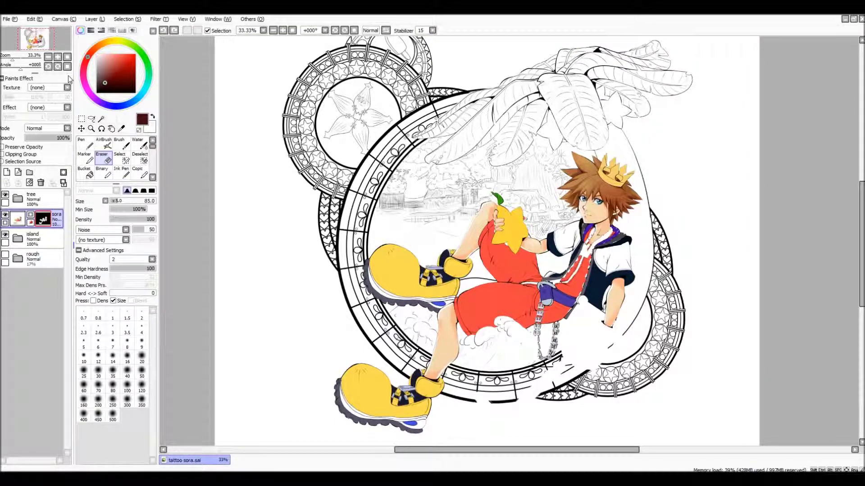
{"action": "left_click", "coordinate": [31, 19]}
{"action": "left_click", "coordinate": [35, 26]}
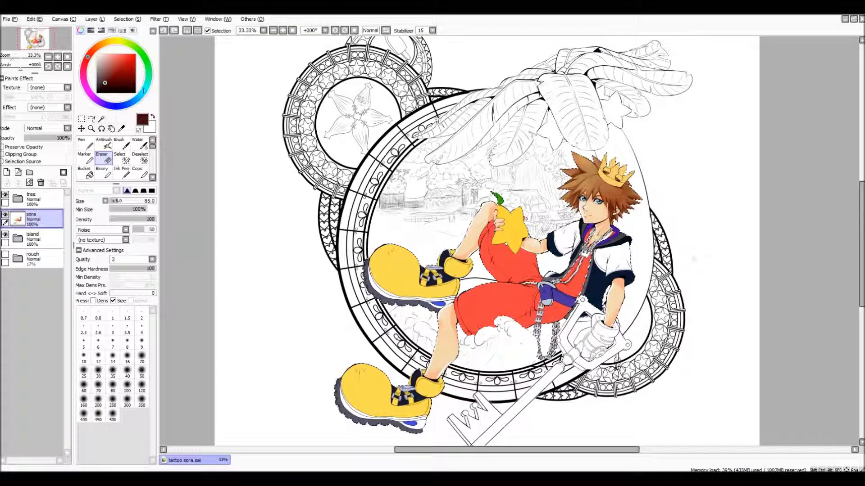
Add the keyblade guard and the gloved hand areas to the character selection with the Magic Wand.
{"action": "left_click", "coordinate": [101, 119]}
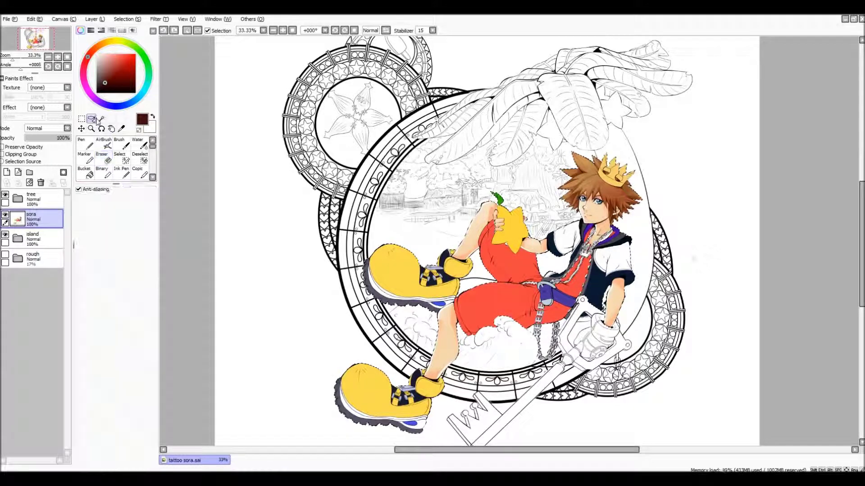
{"action": "left_click", "coordinate": [566, 332]}
{"action": "left_click", "coordinate": [563, 330]}
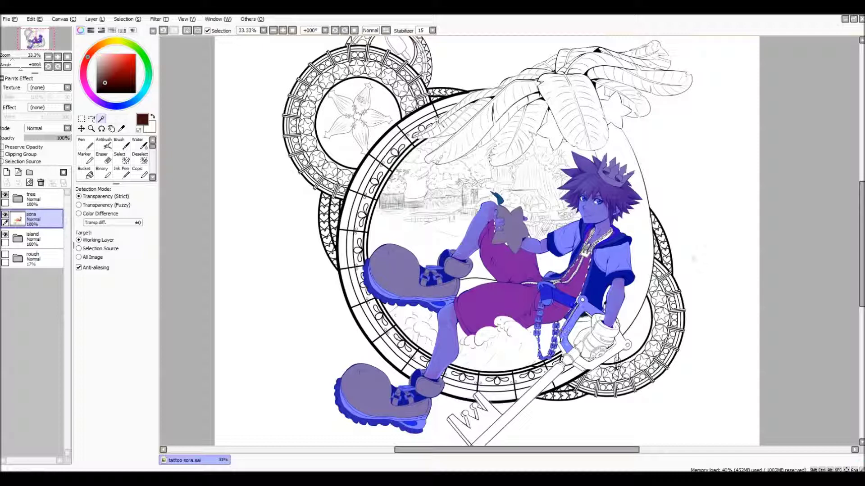
{"action": "left_click", "coordinate": [564, 353]}
{"action": "left_click", "coordinate": [604, 327]}
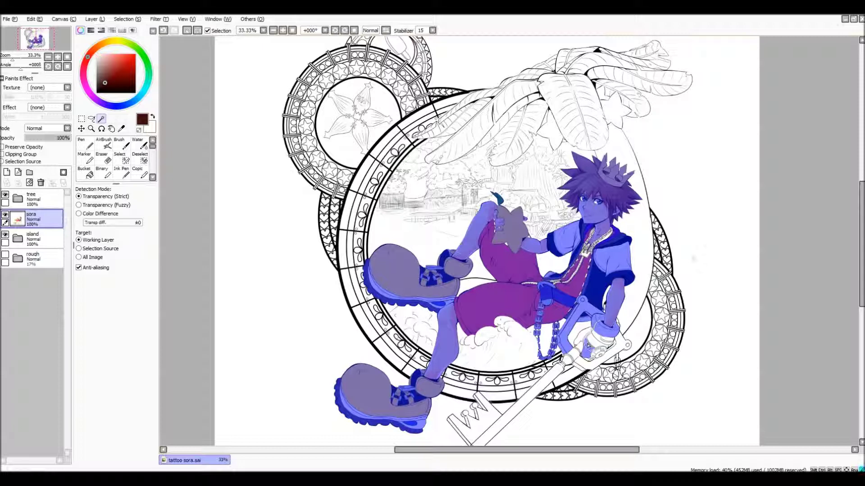
{"action": "left_click", "coordinate": [590, 342]}
{"action": "left_click", "coordinate": [593, 338]}
{"action": "left_click", "coordinate": [607, 342]}
{"action": "left_click", "coordinate": [598, 342]}
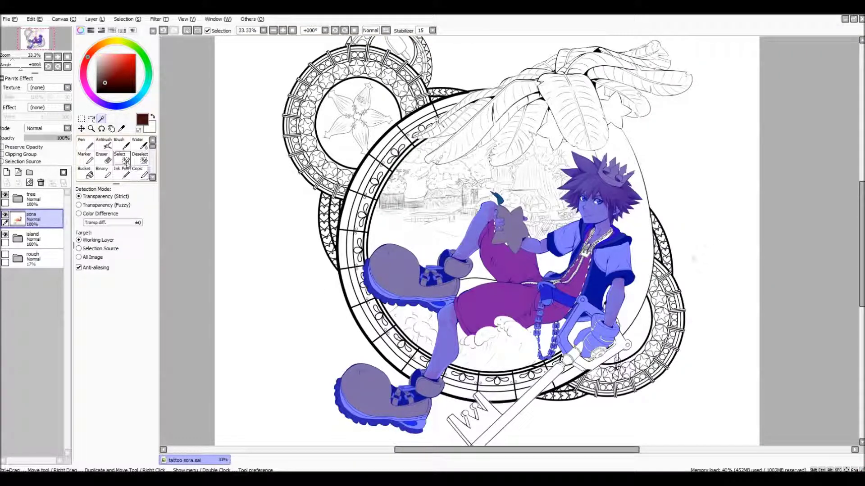
Enlarge the Select pen to size 33 and paint the rest of the keyblade into the selection.
{"action": "left_click", "coordinate": [120, 159]}
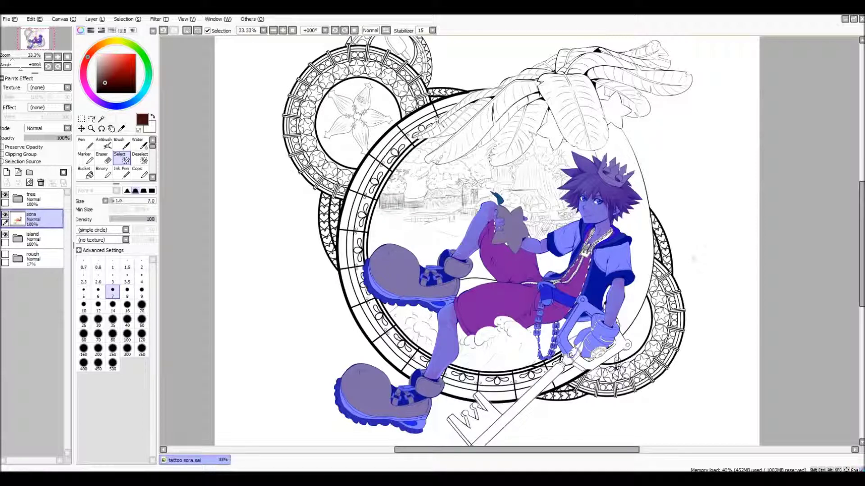
{"action": "key", "text": "bracketright"}
{"action": "key", "text": "bracketright"}
{"action": "key", "text": "bracketright"}
{"action": "key", "text": "bracketright"}
{"action": "key", "text": "bracketright"}
{"action": "key", "text": "bracketright"}
{"action": "key", "text": "bracketright"}
{"action": "key", "text": "bracketright"}
{"action": "key", "text": "bracketright"}
{"action": "mouse_move", "coordinate": [601, 321]}
{"action": "left_mouse_down"}
{"action": "mouse_move", "coordinate": [616, 337]}
{"action": "mouse_move", "coordinate": [604, 308]}
{"action": "mouse_move", "coordinate": [610, 314]}
{"action": "mouse_move", "coordinate": [595, 327]}
{"action": "mouse_move", "coordinate": [606, 325]}
{"action": "mouse_move", "coordinate": [572, 354]}
{"action": "mouse_move", "coordinate": [579, 342]}
{"action": "mouse_move", "coordinate": [597, 350]}
{"action": "mouse_move", "coordinate": [604, 342]}
{"action": "mouse_move", "coordinate": [602, 358]}
{"action": "mouse_move", "coordinate": [610, 342]}
{"action": "mouse_move", "coordinate": [606, 356]}
{"action": "mouse_move", "coordinate": [616, 343]}
{"action": "mouse_move", "coordinate": [629, 345]}
{"action": "mouse_move", "coordinate": [616, 357]}
{"action": "mouse_move", "coordinate": [623, 342]}
{"action": "mouse_move", "coordinate": [613, 350]}
{"action": "mouse_move", "coordinate": [617, 360]}
{"action": "mouse_move", "coordinate": [590, 362]}
{"action": "mouse_move", "coordinate": [599, 373]}
{"action": "mouse_move", "coordinate": [565, 355]}
{"action": "mouse_move", "coordinate": [527, 405]}
{"action": "mouse_move", "coordinate": [518, 404]}
{"action": "mouse_move", "coordinate": [549, 370]}
{"action": "mouse_move", "coordinate": [550, 386]}
{"action": "mouse_move", "coordinate": [516, 414]}
{"action": "mouse_move", "coordinate": [529, 392]}
{"action": "mouse_move", "coordinate": [498, 427]}
{"action": "mouse_move", "coordinate": [530, 407]}
{"action": "mouse_move", "coordinate": [488, 441]}
{"action": "mouse_move", "coordinate": [500, 416]}
{"action": "mouse_move", "coordinate": [471, 444]}
{"action": "mouse_move", "coordinate": [485, 434]}
{"action": "mouse_move", "coordinate": [448, 417]}
{"action": "mouse_move", "coordinate": [477, 428]}
{"action": "mouse_move", "coordinate": [463, 411]}
{"action": "mouse_move", "coordinate": [464, 419]}
{"action": "mouse_move", "coordinate": [487, 422]}
{"action": "mouse_move", "coordinate": [473, 412]}
{"action": "mouse_move", "coordinate": [489, 417]}
{"action": "mouse_move", "coordinate": [482, 401]}
{"action": "mouse_move", "coordinate": [493, 416]}
{"action": "mouse_move", "coordinate": [476, 395]}
{"action": "left_mouse_up"}
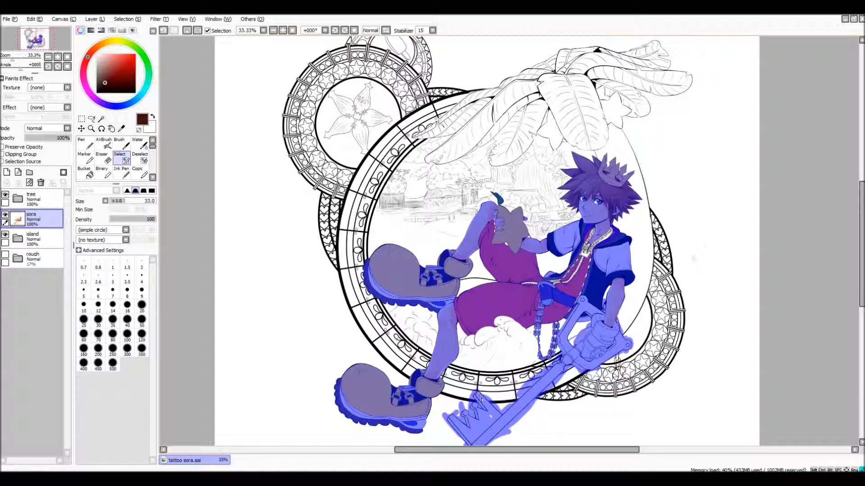
{"action": "left_click_drag", "start_coordinate": [549, 373], "coordinate": [567, 354]}
Add the necklace and jacket zipper gaps to the selection and create a layer mask from it on the sora layer.
{"action": "mouse_move", "coordinate": [587, 252]}
{"action": "left_mouse_down"}
{"action": "mouse_move", "coordinate": [593, 240]}
{"action": "mouse_move", "coordinate": [581, 259]}
{"action": "mouse_move", "coordinate": [609, 231]}
{"action": "left_mouse_up"}
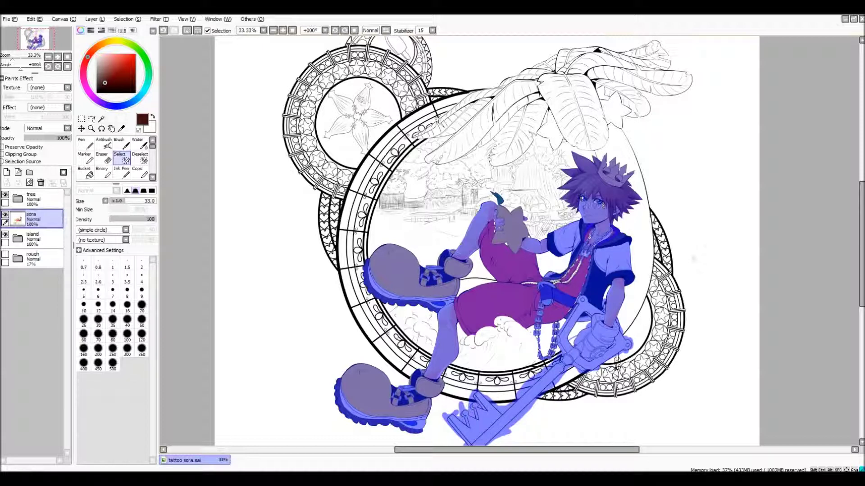
{"action": "mouse_move", "coordinate": [592, 230]}
{"action": "left_mouse_down"}
{"action": "mouse_move", "coordinate": [583, 264]}
{"action": "mouse_move", "coordinate": [565, 282]}
{"action": "mouse_move", "coordinate": [571, 273]}
{"action": "left_mouse_up"}
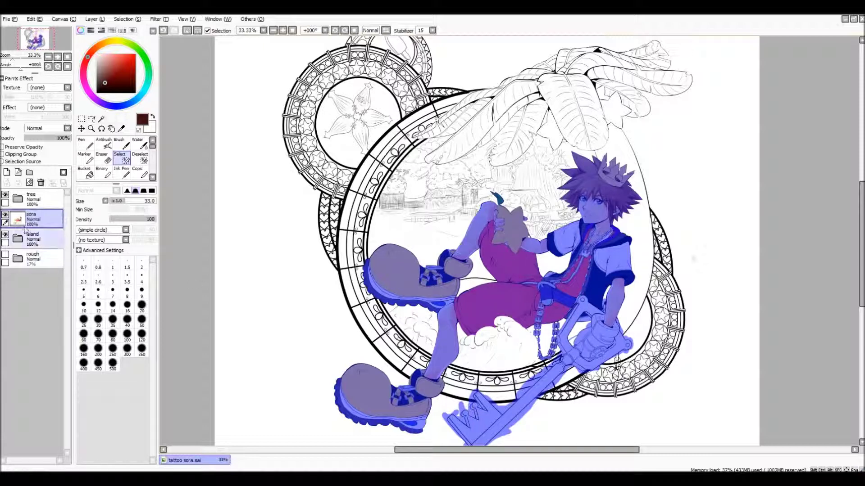
{"action": "left_click", "coordinate": [64, 172]}
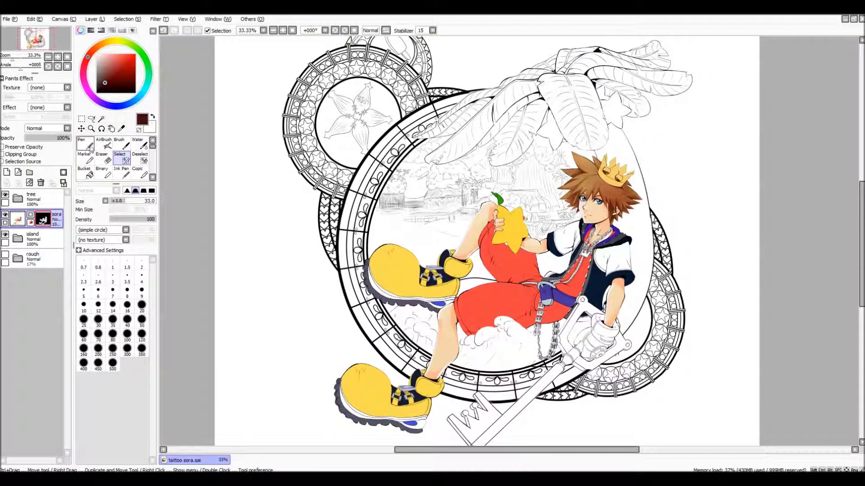
Try dark Brush scribbles over the whole character and keyblade on the masked sora layer, and undo them.
{"action": "left_click", "coordinate": [119, 145]}
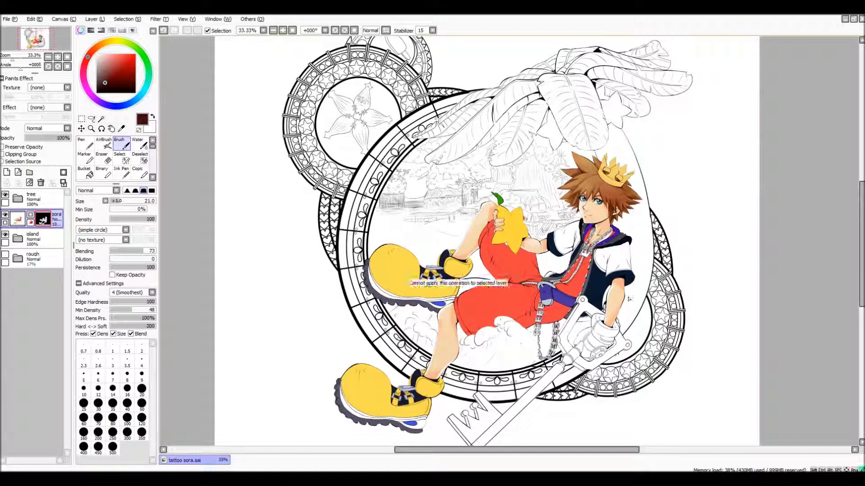
{"action": "left_click", "coordinate": [5, 223]}
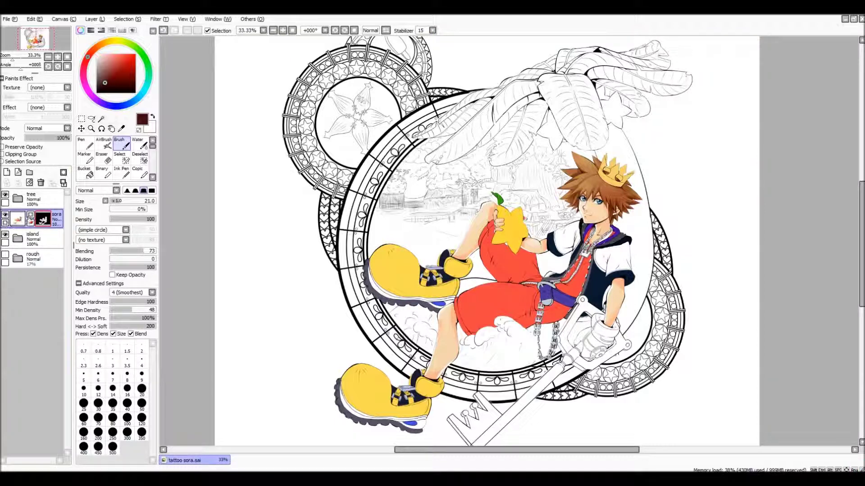
{"action": "left_click", "coordinate": [17, 220]}
{"action": "left_click", "coordinate": [18, 222]}
{"action": "mouse_move", "coordinate": [421, 247]}
{"action": "left_mouse_down"}
{"action": "mouse_move", "coordinate": [599, 230]}
{"action": "mouse_move", "coordinate": [451, 260]}
{"action": "mouse_move", "coordinate": [412, 298]}
{"action": "mouse_move", "coordinate": [513, 432]}
{"action": "mouse_move", "coordinate": [437, 315]}
{"action": "mouse_move", "coordinate": [674, 187]}
{"action": "mouse_move", "coordinate": [559, 182]}
{"action": "mouse_move", "coordinate": [586, 337]}
{"action": "mouse_move", "coordinate": [450, 425]}
{"action": "mouse_move", "coordinate": [502, 448]}
{"action": "mouse_move", "coordinate": [553, 374]}
{"action": "mouse_move", "coordinate": [595, 246]}
{"action": "mouse_move", "coordinate": [581, 188]}
{"action": "mouse_move", "coordinate": [626, 168]}
{"action": "mouse_move", "coordinate": [406, 292]}
{"action": "mouse_move", "coordinate": [478, 438]}
{"action": "mouse_move", "coordinate": [417, 430]}
{"action": "left_mouse_up"}
{"action": "left_click", "coordinate": [34, 19]}
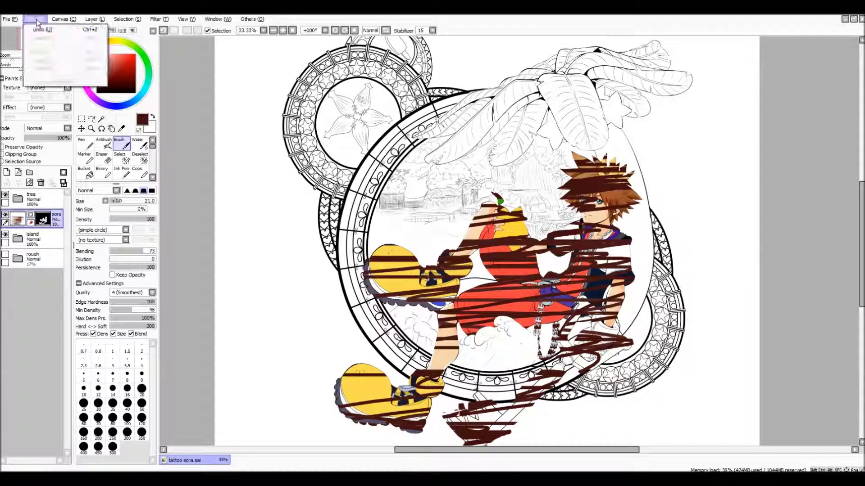
{"action": "left_click", "coordinate": [39, 29]}
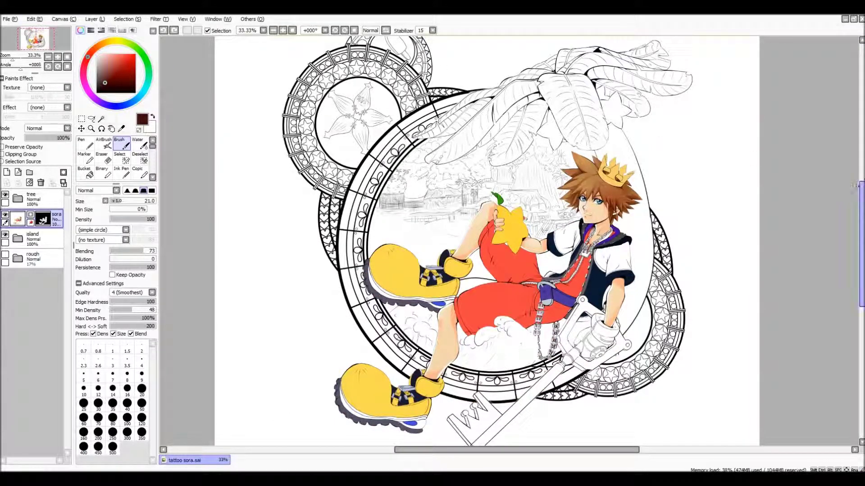